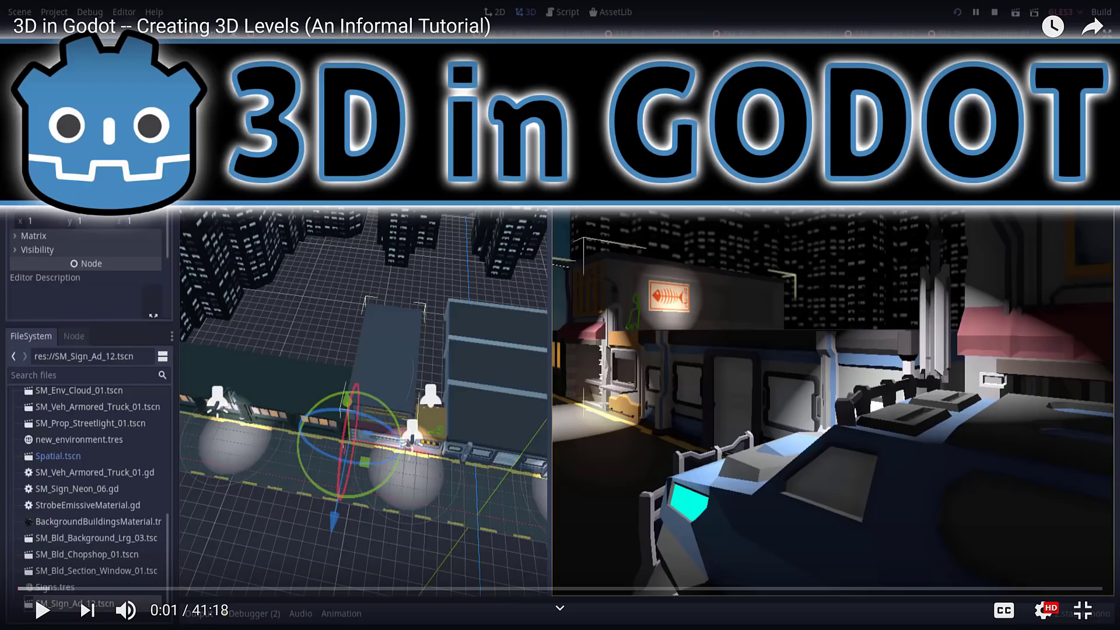
# - Switch to the Godot editor and select the OmniLight above the cube in the GIIndirectLight scene
pyautogui.hotkey('alt', 'Tab')
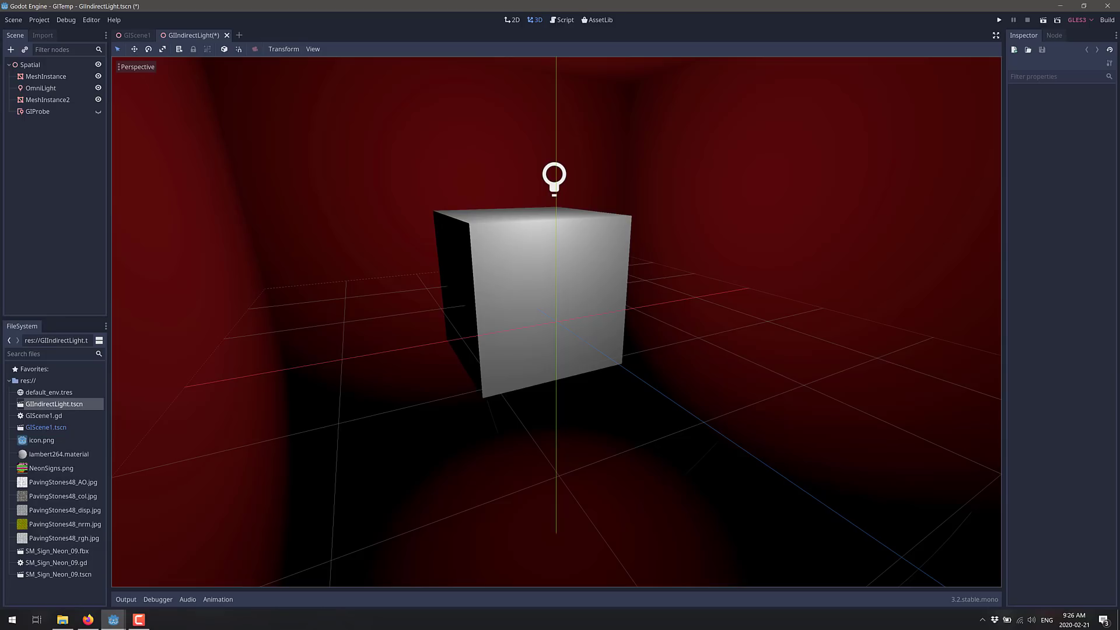
pyautogui.click(553, 189)
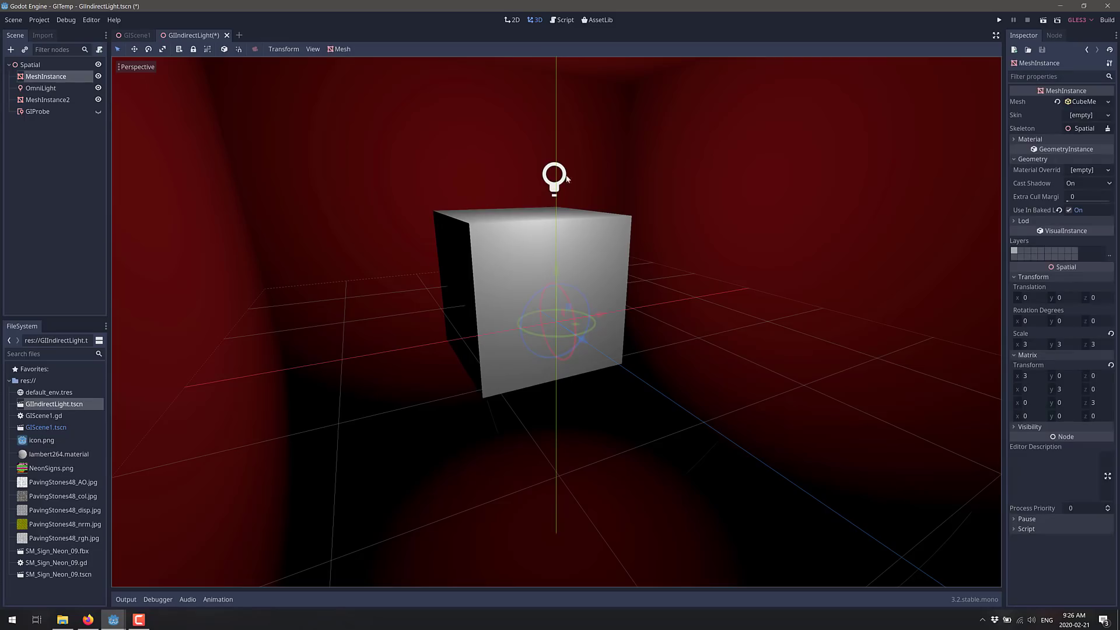
pyautogui.click(49, 89)
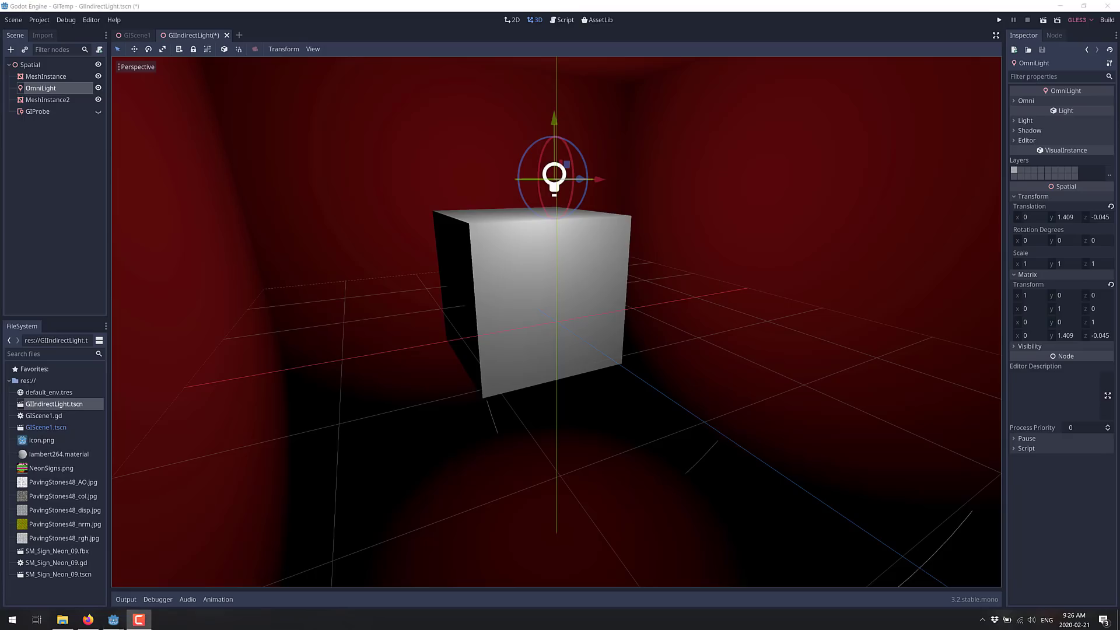
# - Examine how the OmniLight lights the cube and the red walls from several angles inside the room
pyautogui.moveTo(413, 298); pyautogui.dragTo(565, 298, button='right')
pyautogui.press('a')
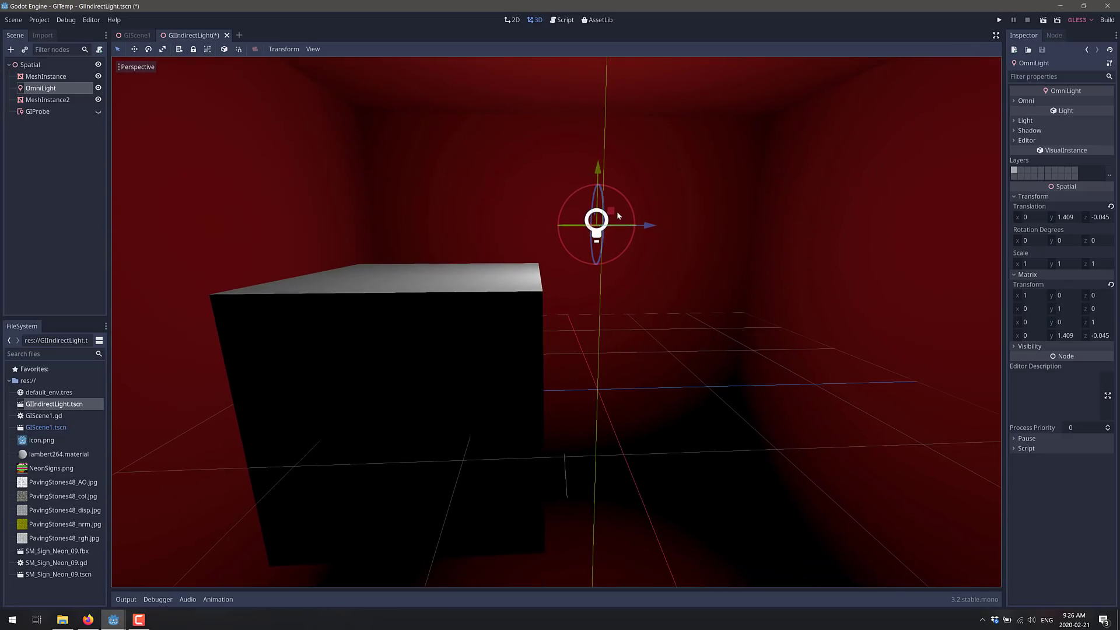
pyautogui.moveTo(415, 380); pyautogui.dragTo(556, 322, button='right')
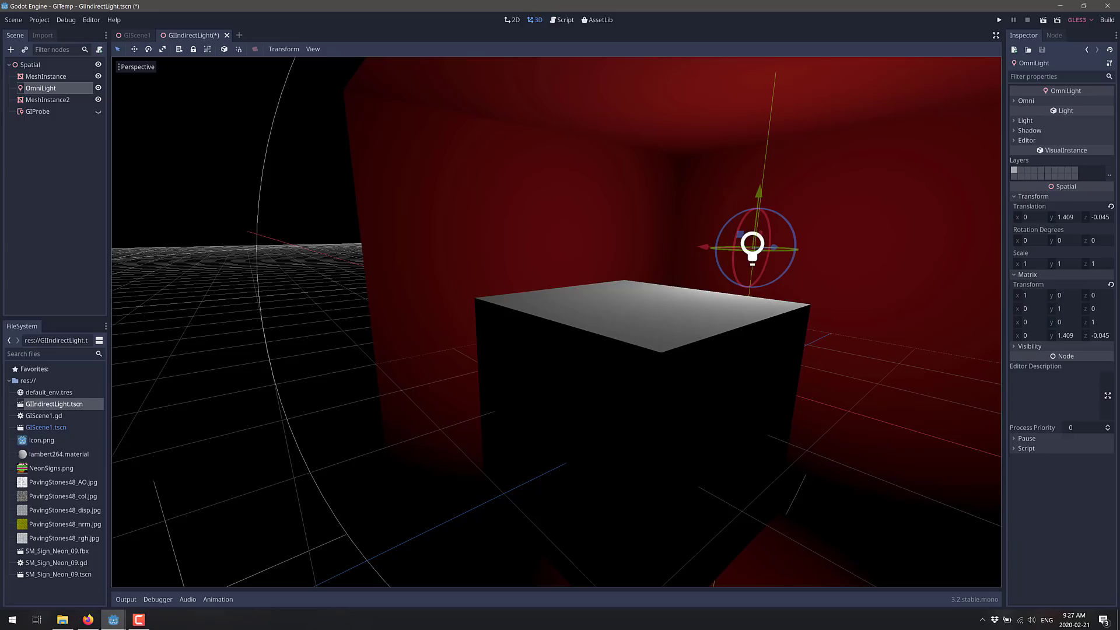
pyautogui.press('w')
pyautogui.moveTo(632, 278); pyautogui.dragTo(556, 322, button='right')
pyautogui.press('s')
pyautogui.press('a')
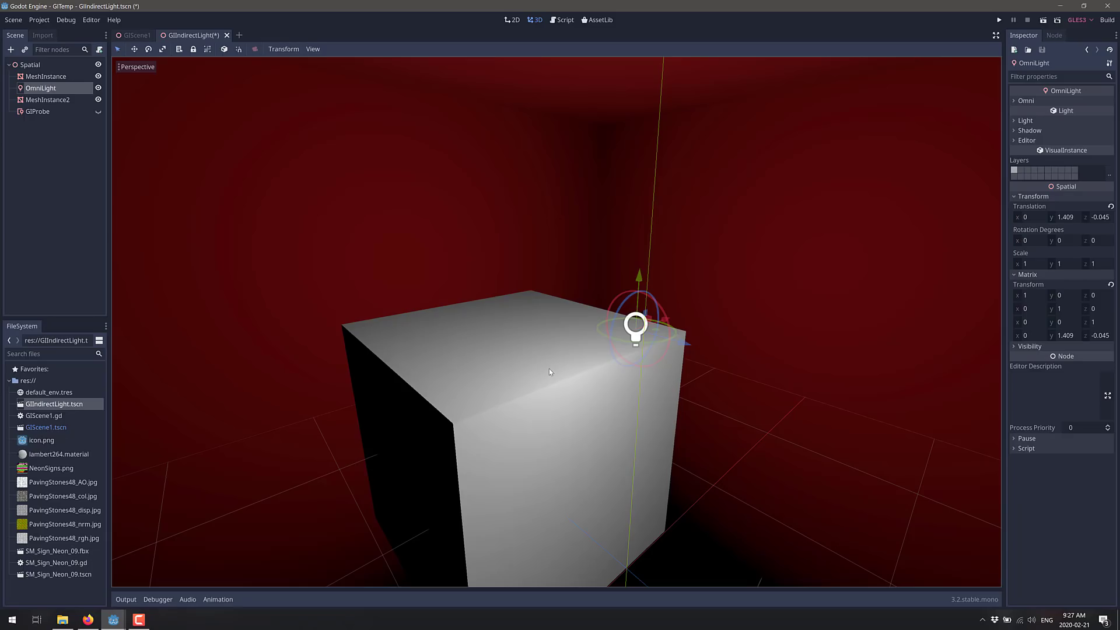
pyautogui.moveTo(549, 368); pyautogui.dragTo(556, 322, button='right')
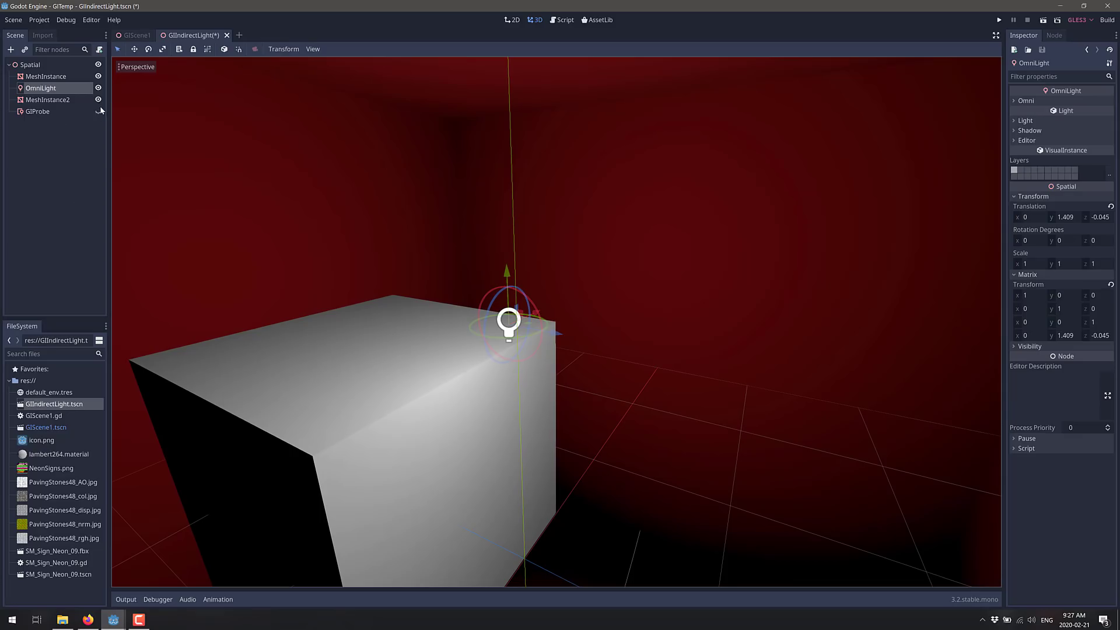
# - Make the GIProbe node visible and view its full volume around the room
pyautogui.click(46, 113)
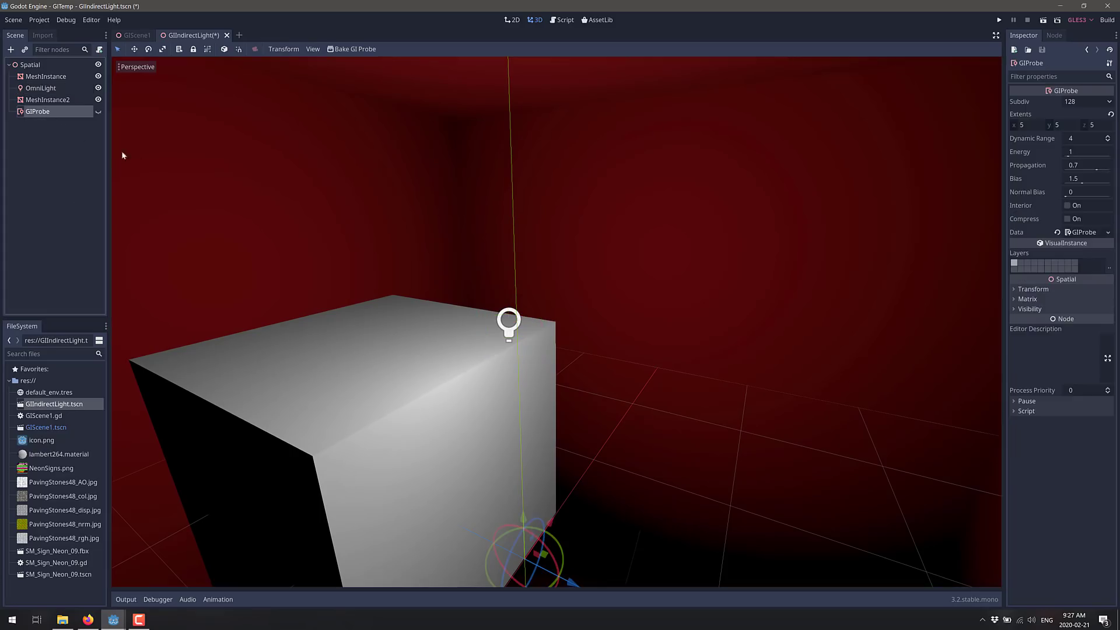
pyautogui.click(99, 112)
pyautogui.scroll(-15, 404, 232)
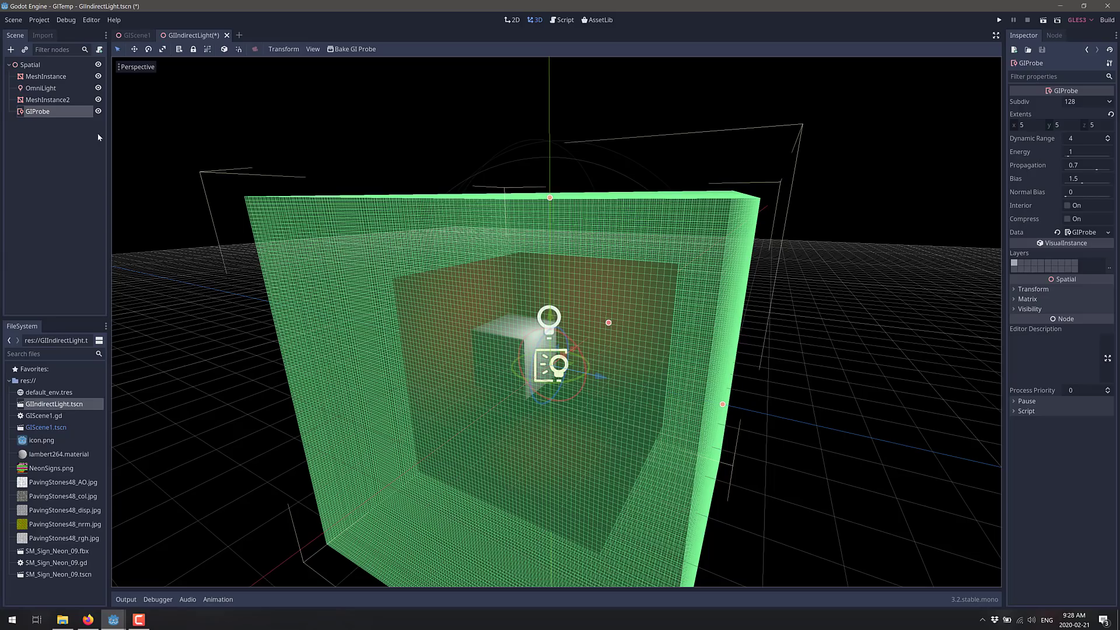
pyautogui.click(98, 111)
pyautogui.click(98, 112)
# - Hide the GIProbe gizmos in the 3D viewport while leaving the GIProbe node itself visible
pyautogui.click(311, 50)
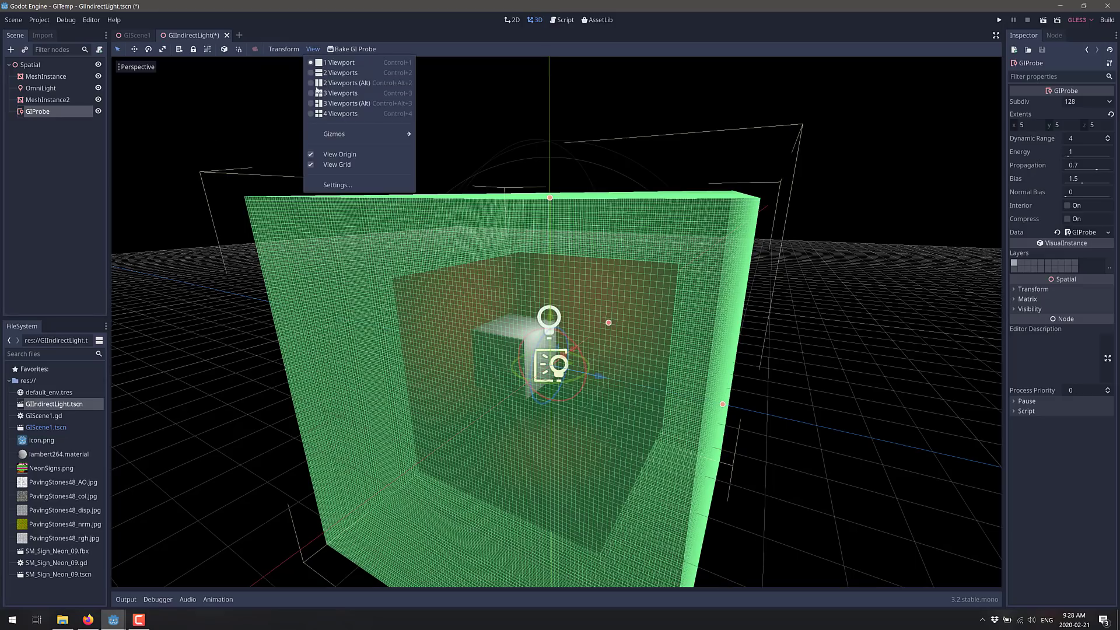
pyautogui.moveTo(373, 134)
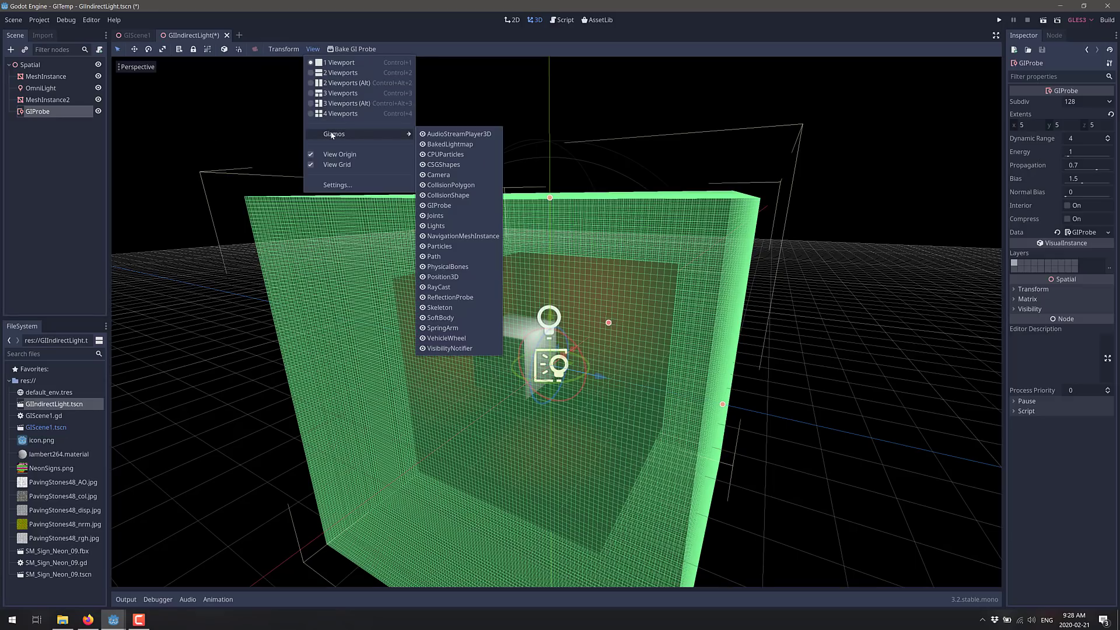
pyautogui.click(438, 206)
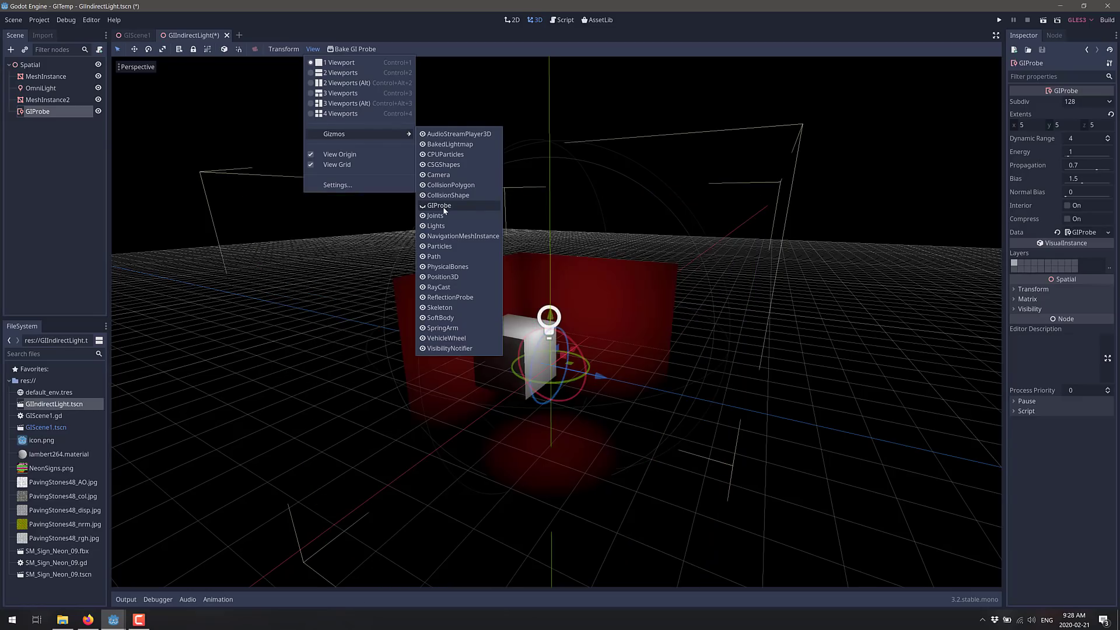
pyautogui.click(439, 207)
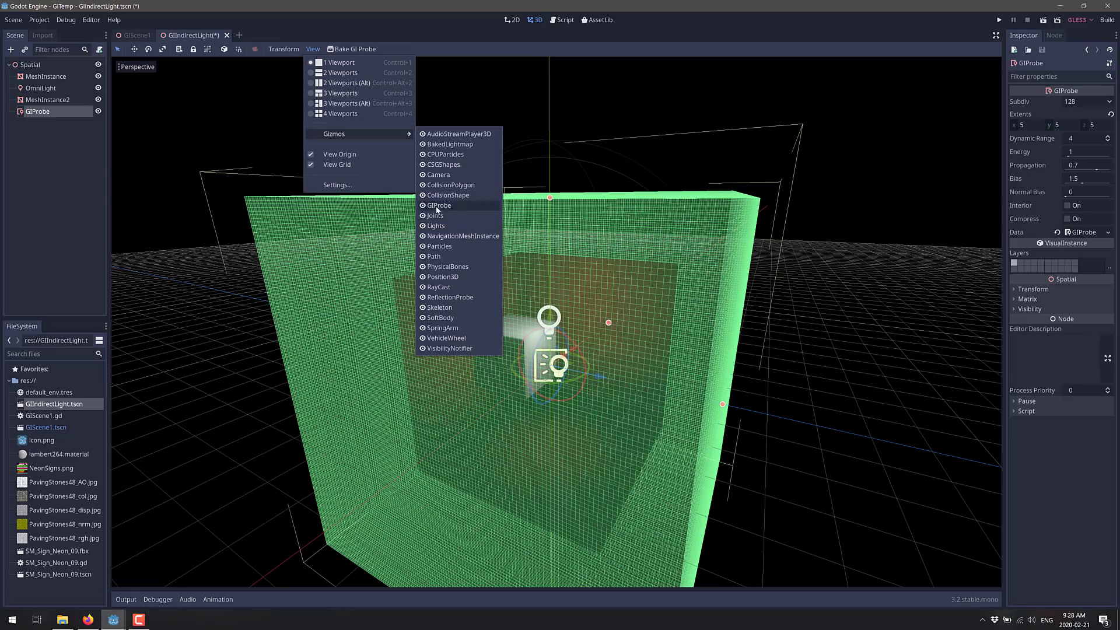
pyautogui.click(439, 206)
pyautogui.click(615, 205)
# - Toggle the GIProbe node off and on and examine the indirect light on the cube's shaded sides
pyautogui.moveTo(591, 318); pyautogui.dragTo(556, 322, button='right')
pyautogui.press('w')
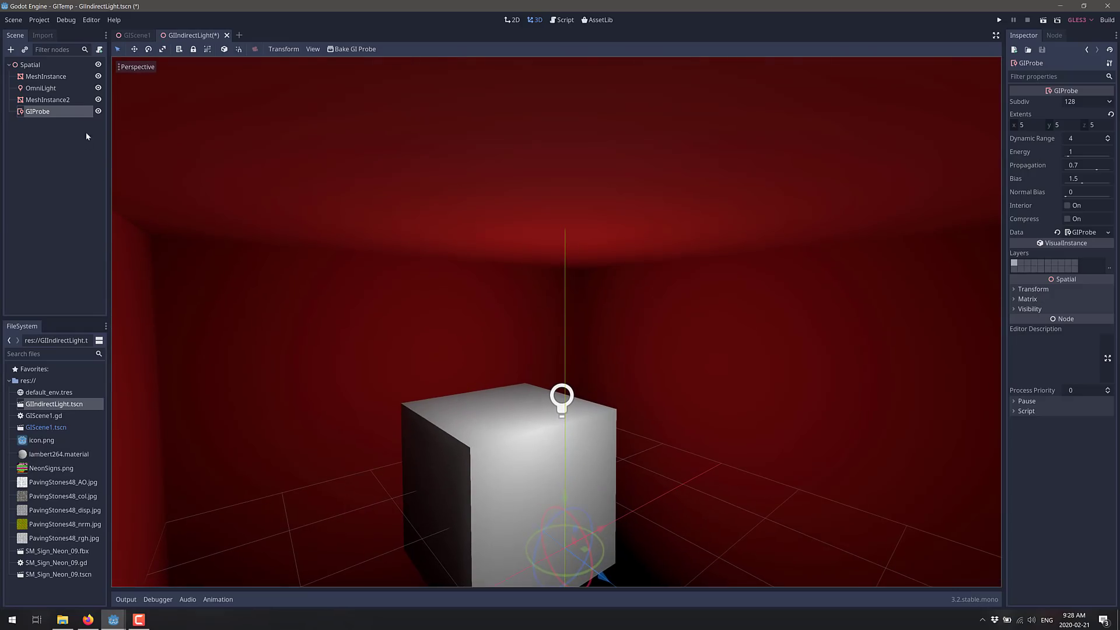
pyautogui.click(98, 111)
pyautogui.moveTo(456, 463); pyautogui.dragTo(559, 314, button='right')
pyautogui.press('w')
pyautogui.press('a')
pyautogui.press('s')
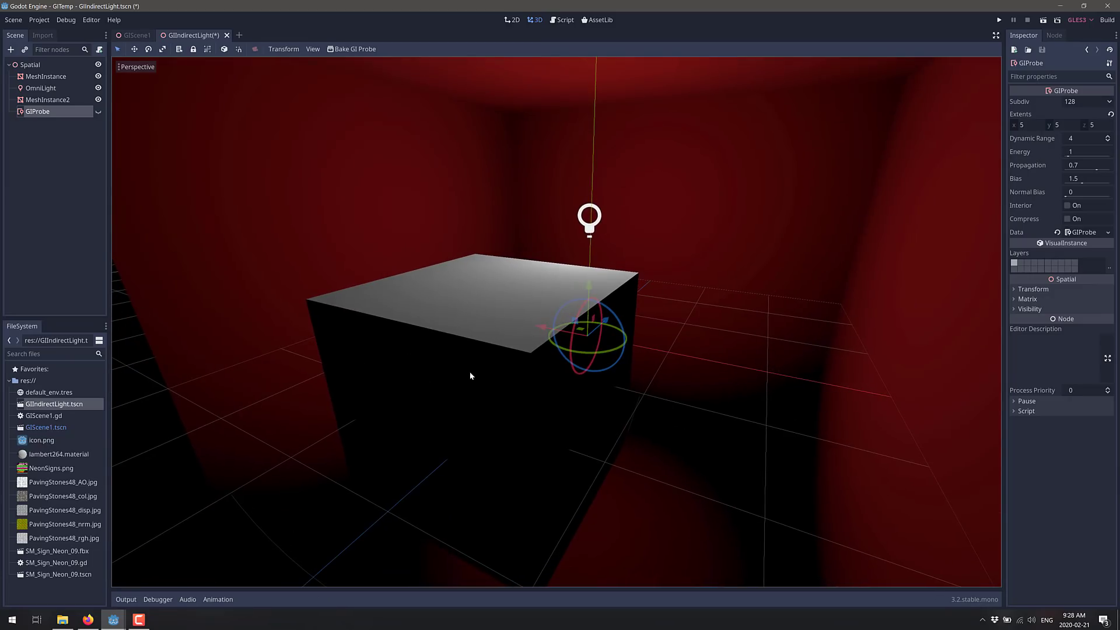
pyautogui.click(98, 111)
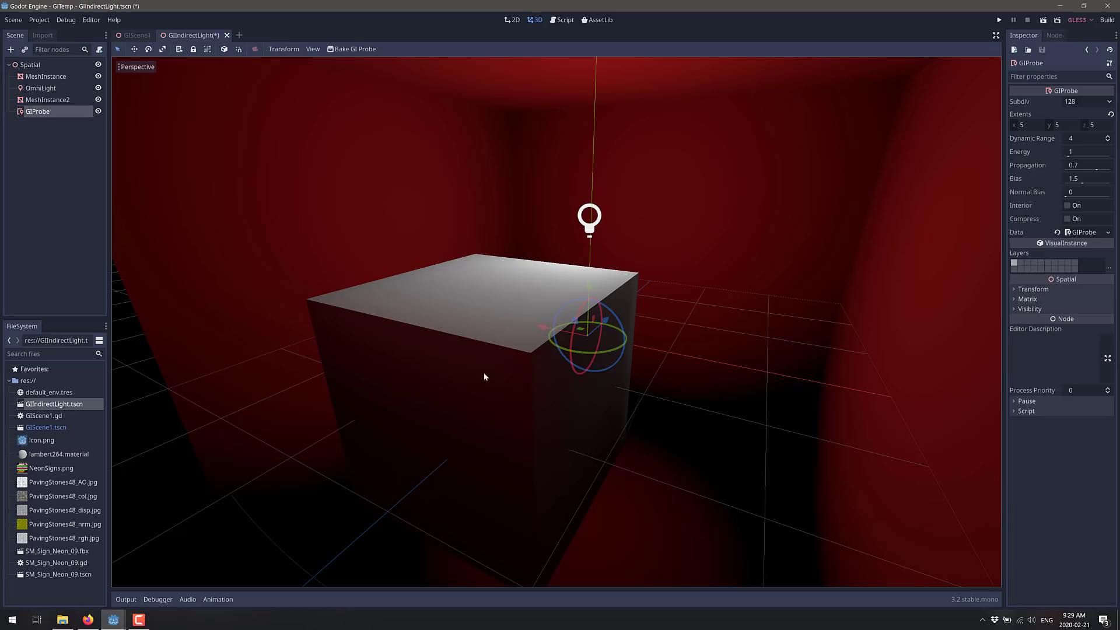
pyautogui.moveTo(557, 322); pyautogui.dragTo(479, 101, button='right')
pyautogui.press('w')
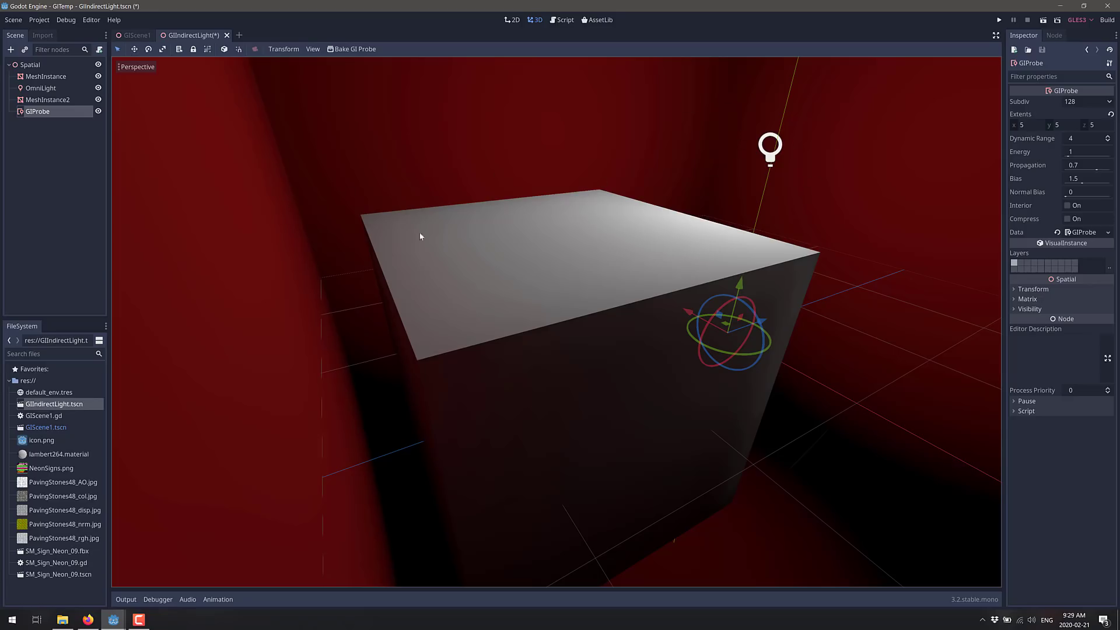
pyautogui.moveTo(433, 397); pyautogui.dragTo(561, 322, button='right')
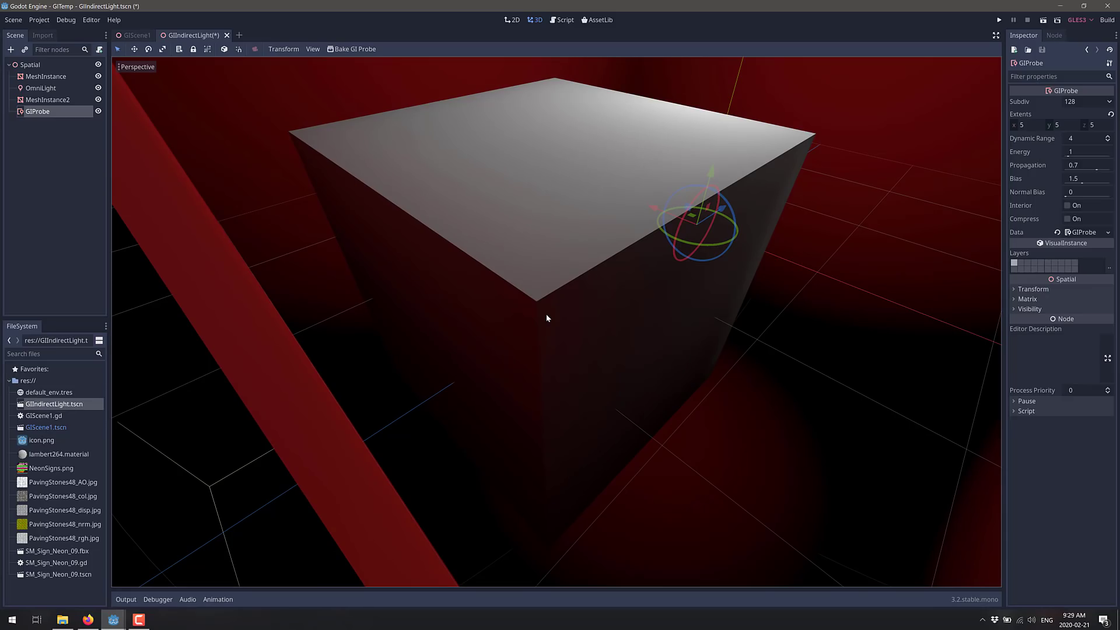
pyautogui.moveTo(557, 322); pyautogui.dragTo(556, 322, button='right')
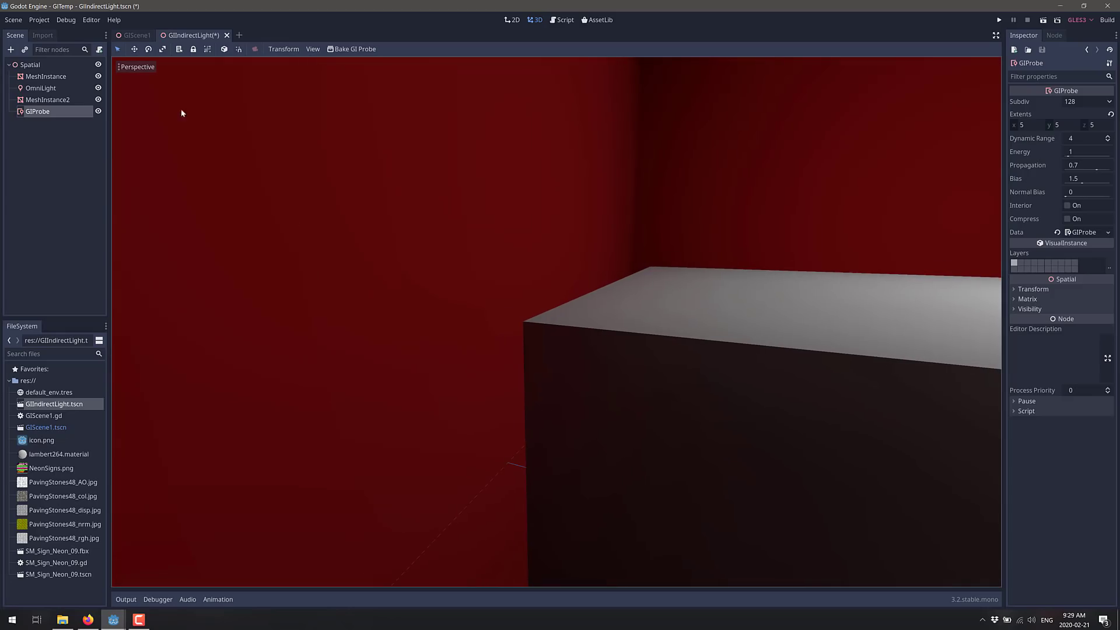
# - Switch to the GIScene1 scene and toggle the OmniLight off and on to compare the stone wall's lighting
pyautogui.click(132, 36)
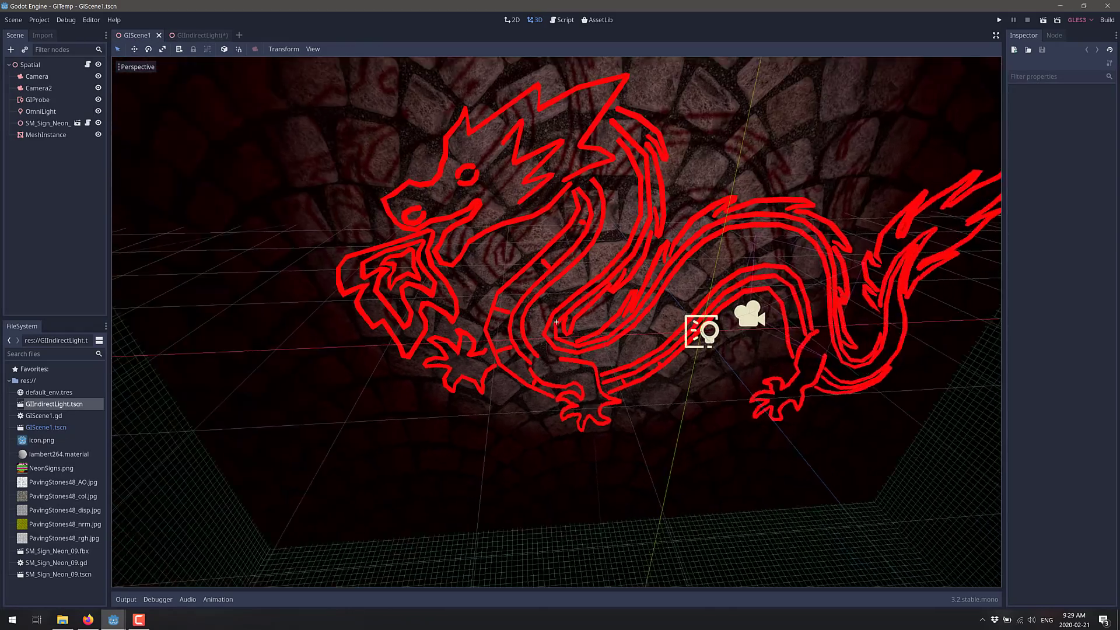
pyautogui.moveTo(557, 321); pyautogui.dragTo(557, 320, button='right')
pyautogui.click(547, 337)
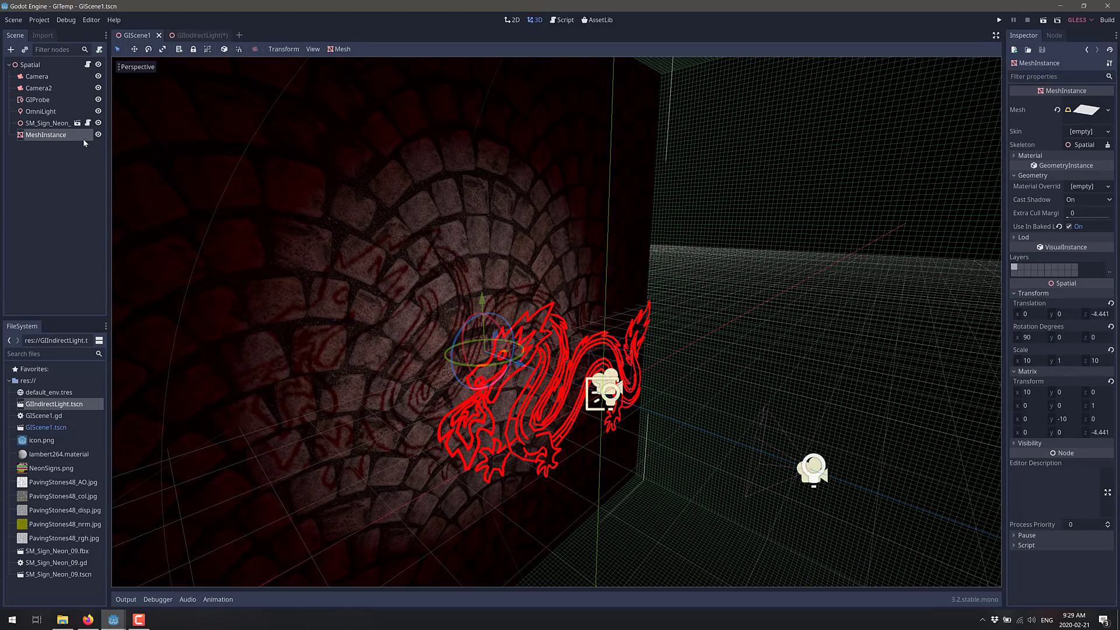
pyautogui.click(98, 111)
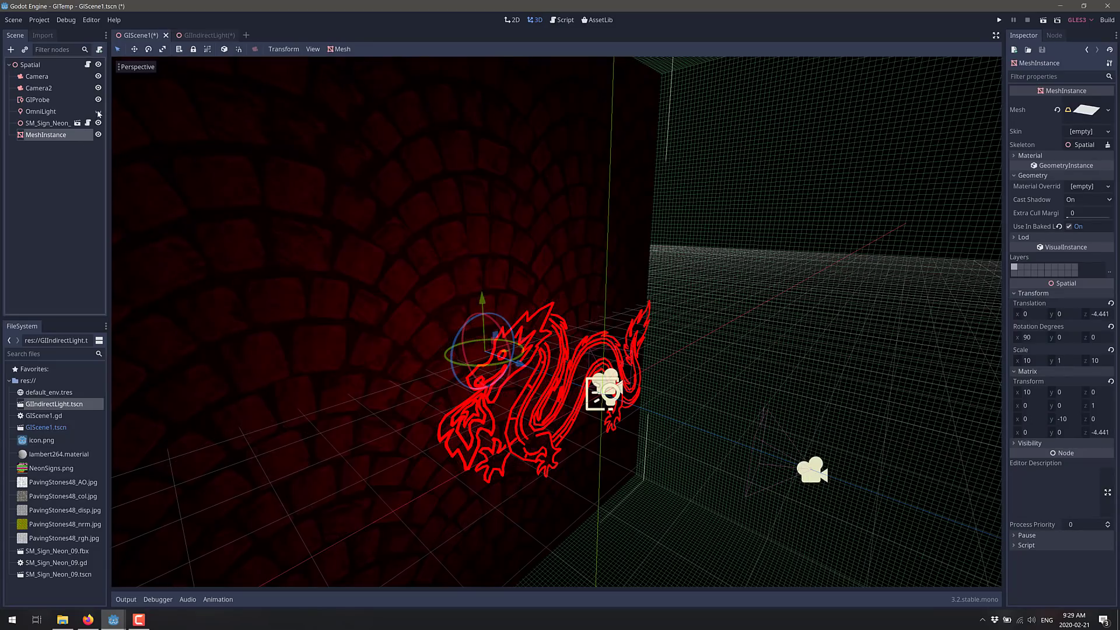
pyautogui.click(98, 110)
pyautogui.click(98, 110)
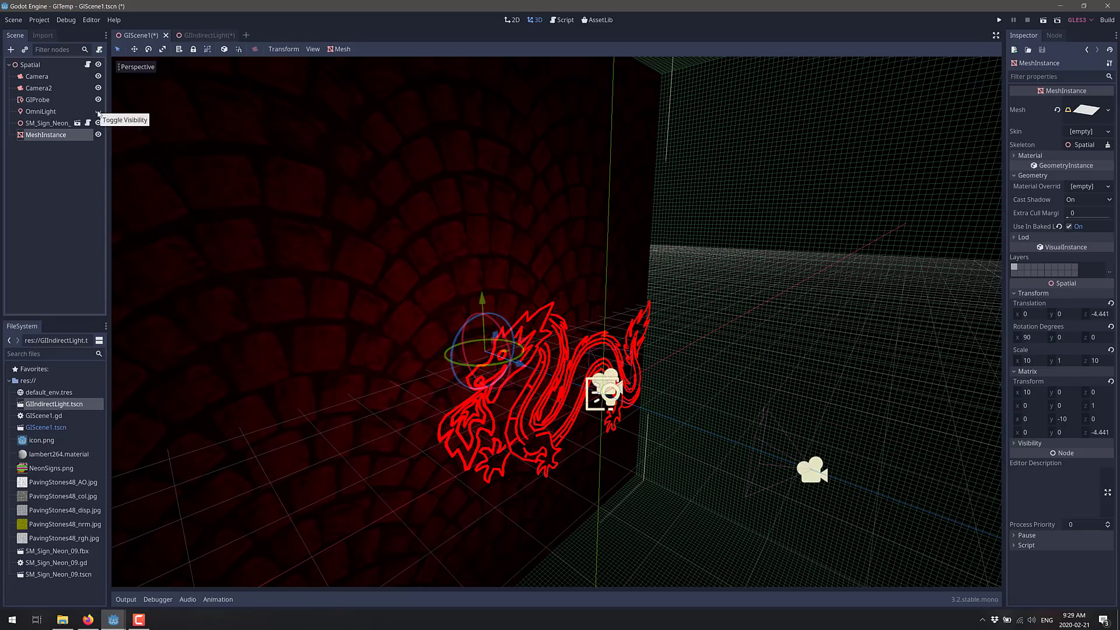
pyautogui.click(98, 111)
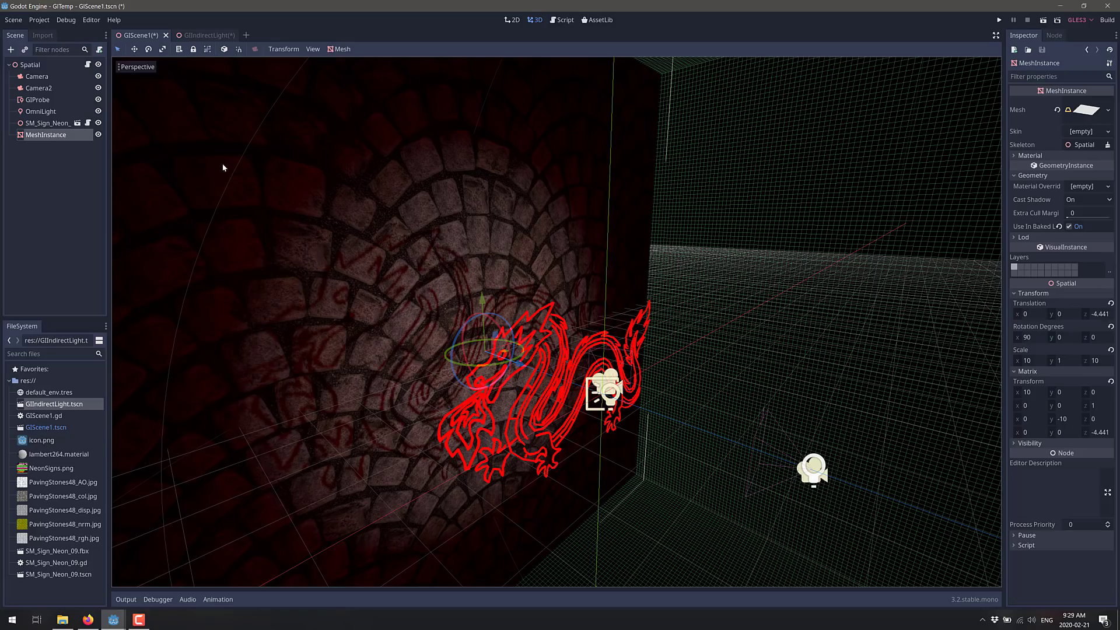
# - Toggle the dragon neon sign's visibility off and on, and hide the OmniLight
pyautogui.click(100, 123)
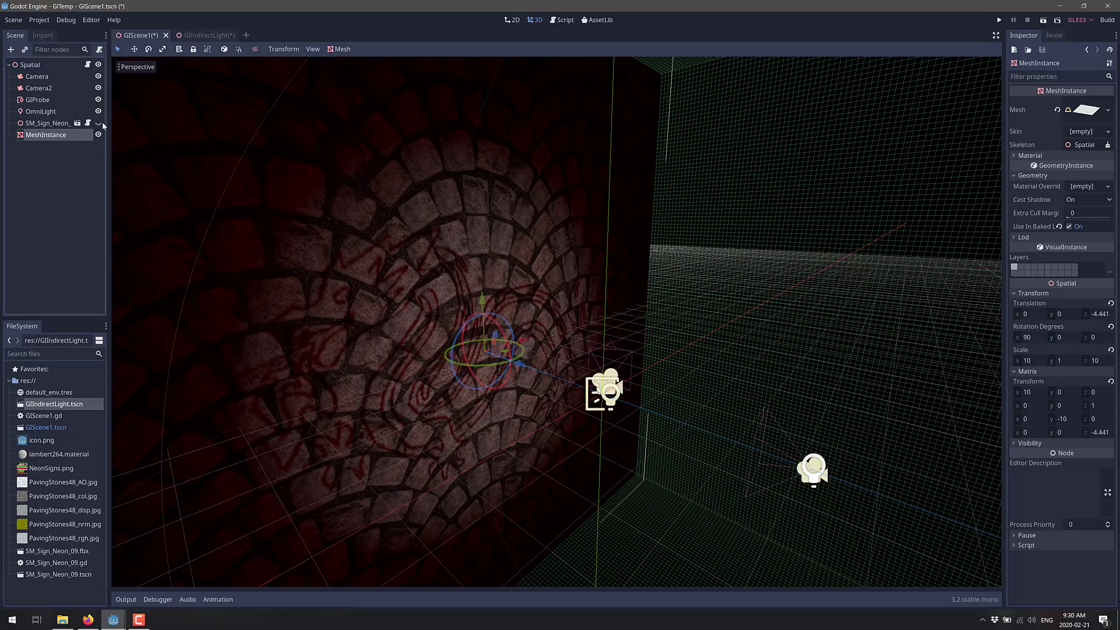
pyautogui.click(100, 123)
pyautogui.click(98, 111)
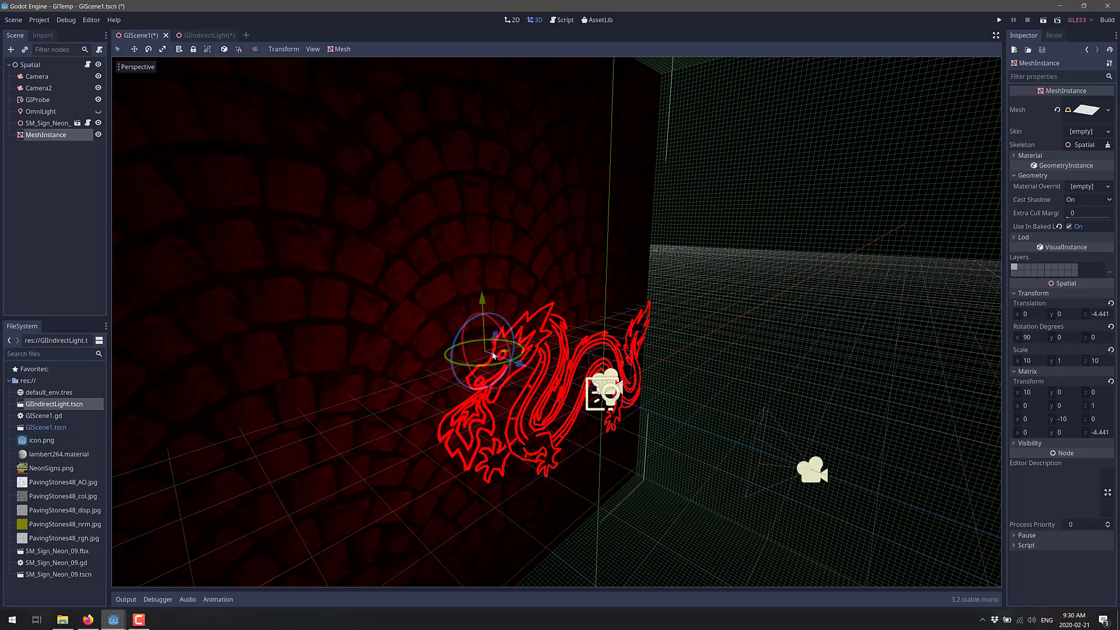
# - Open the SM_Sign_Neon_09 scene and lower the dragon material's emission energy to 0.91
pyautogui.click(52, 124)
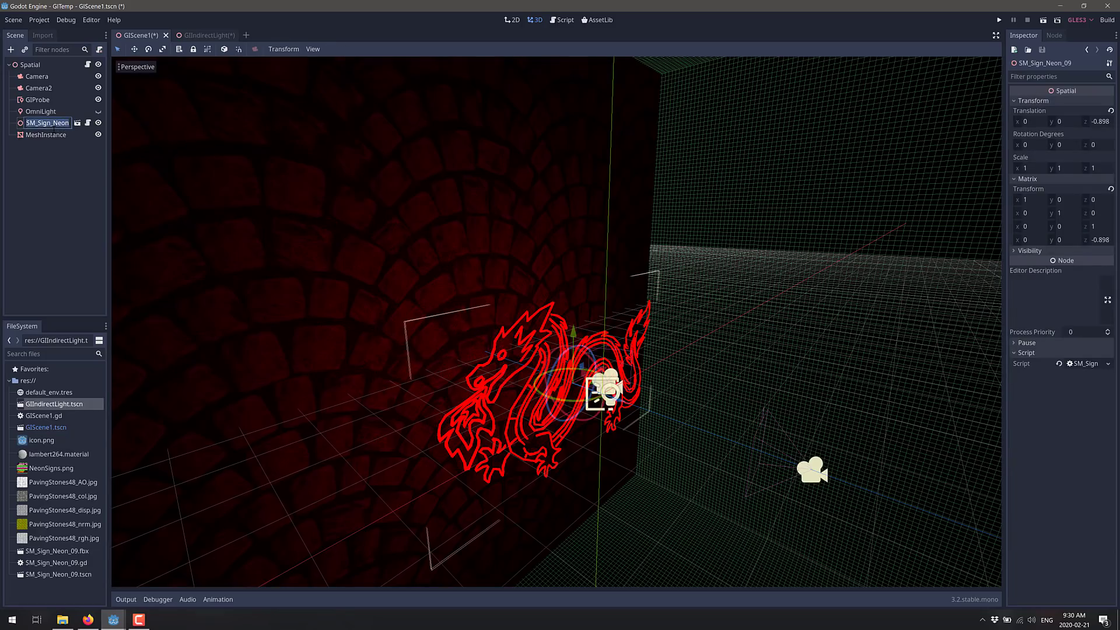
pyautogui.click(78, 123)
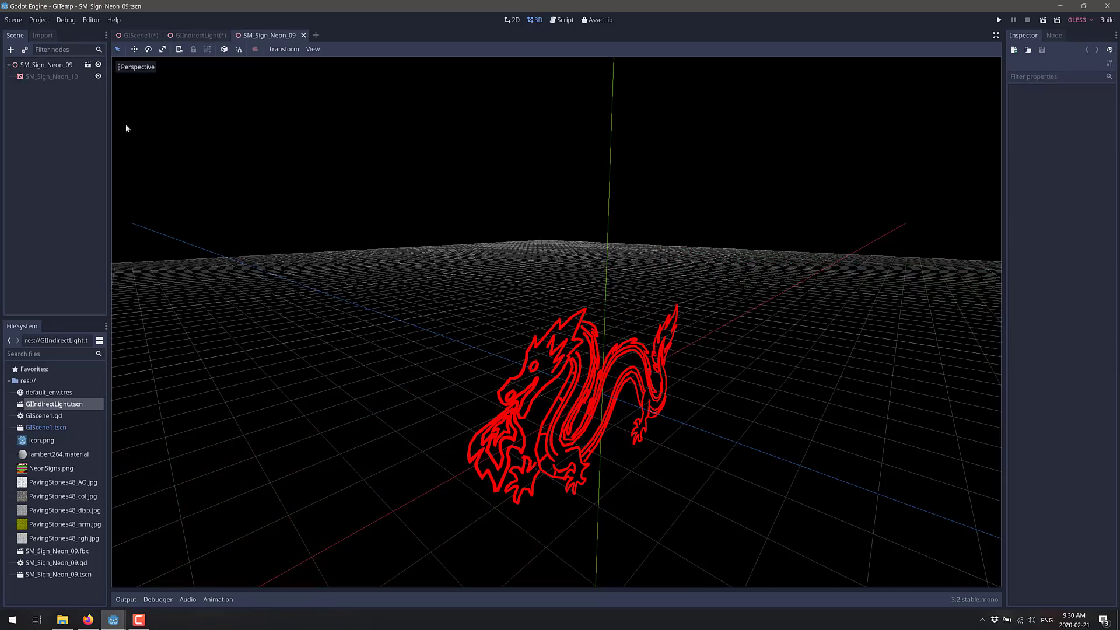
pyautogui.click(65, 80)
pyautogui.click(1089, 177)
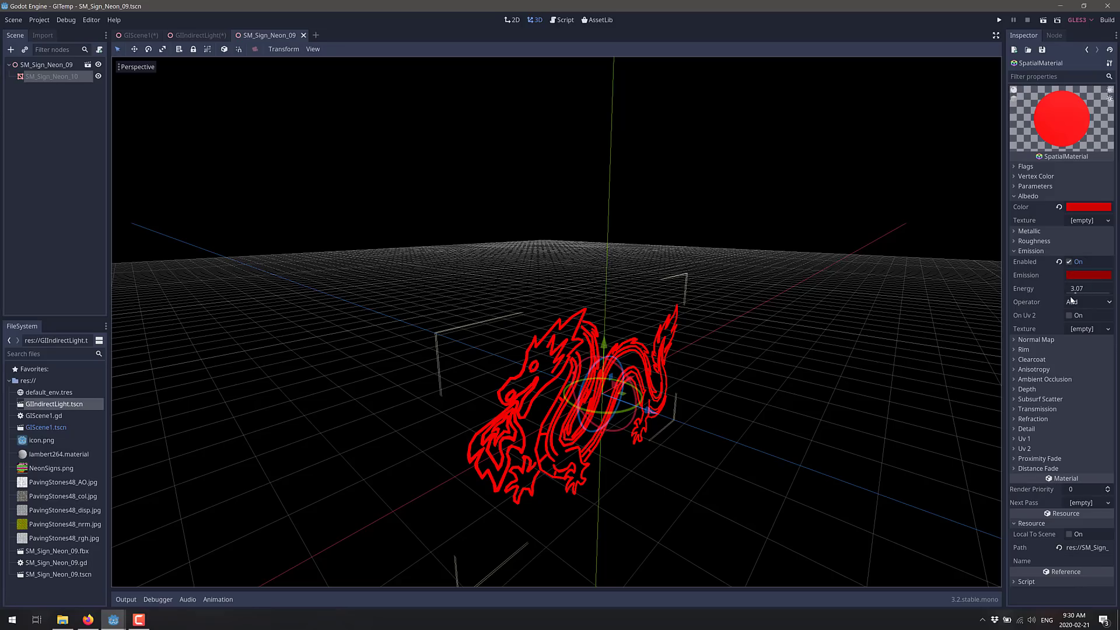
pyautogui.moveTo(1076, 293); pyautogui.dragTo(1068, 295)
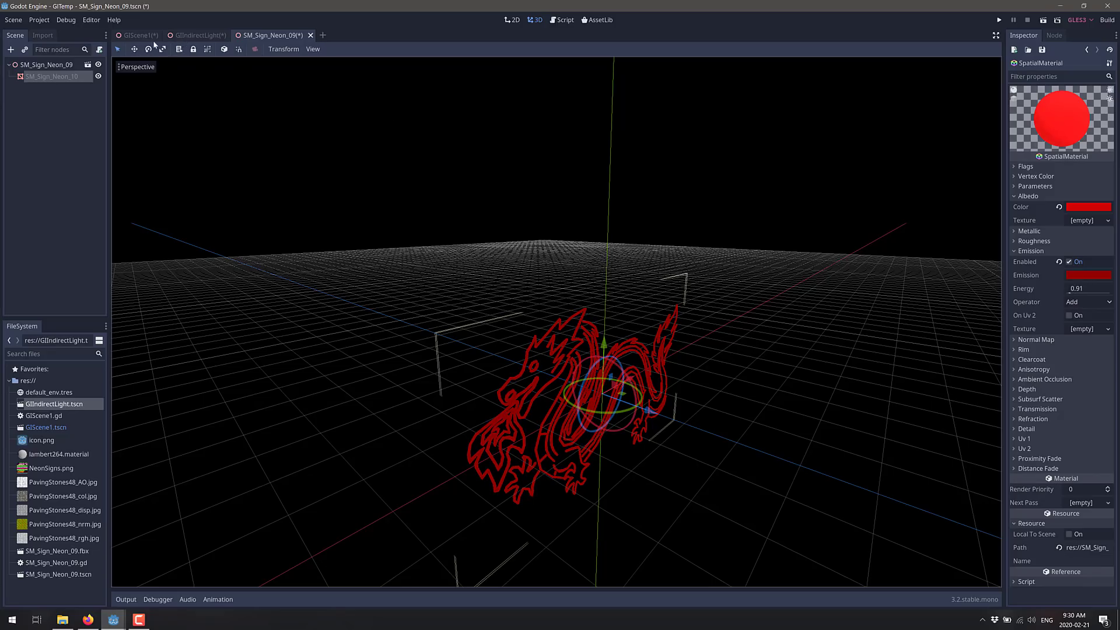
# - Save the SM_Sign_Neon_09 scene and return to GIScene1 to check the sign's glow on the wall
pyautogui.click(133, 36)
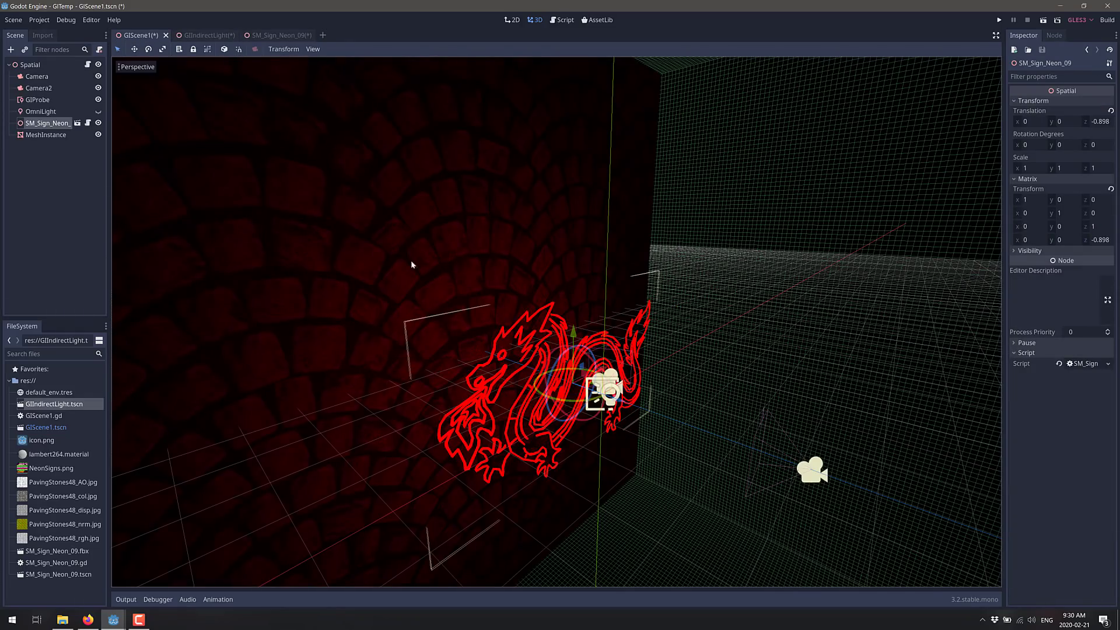
pyautogui.click(278, 35)
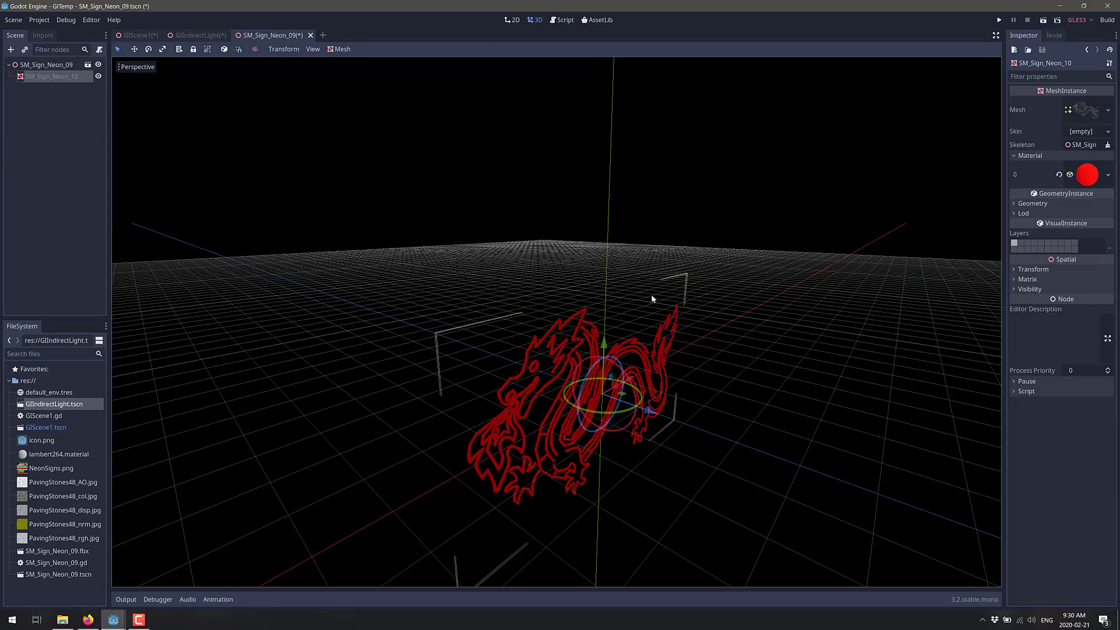
pyautogui.hotkey('ctrl', 's')
pyautogui.click(130, 34)
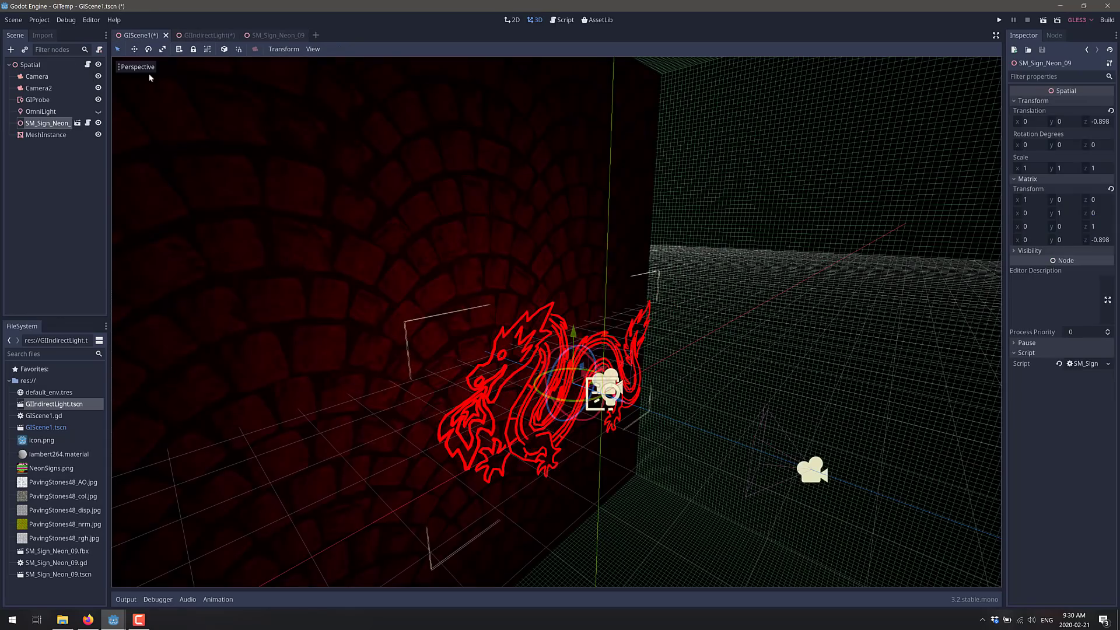
# - Rebake the GIProbe in GIScene1 and inspect the dragon sign's glow on the stone wall
pyautogui.click(397, 284)
pyautogui.moveTo(398, 284); pyautogui.dragTo(277, 101, button='right')
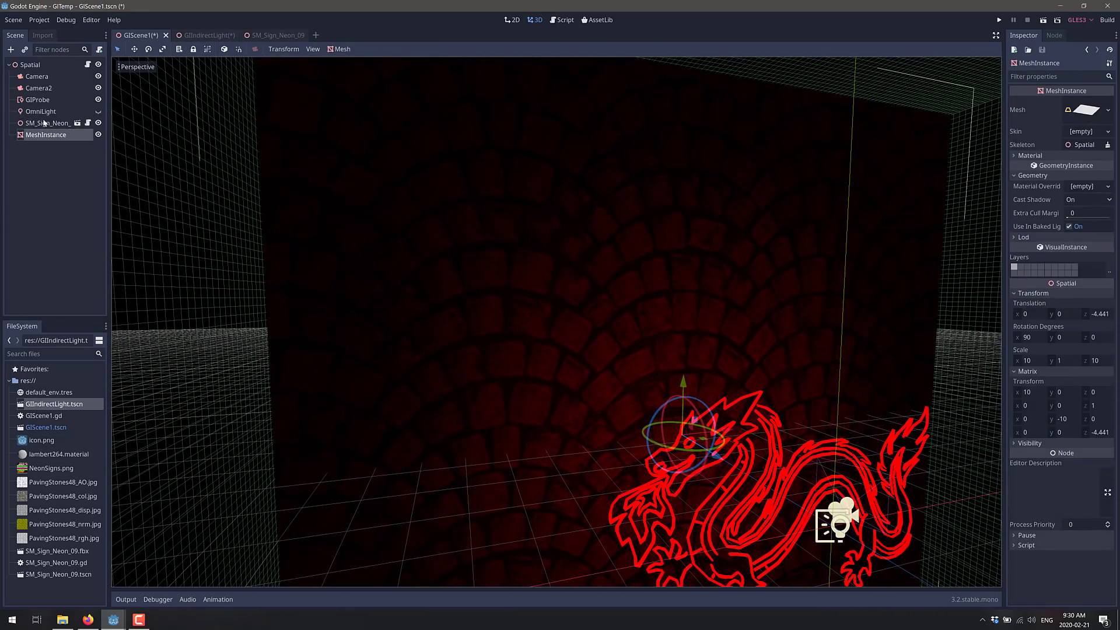
pyautogui.click(42, 102)
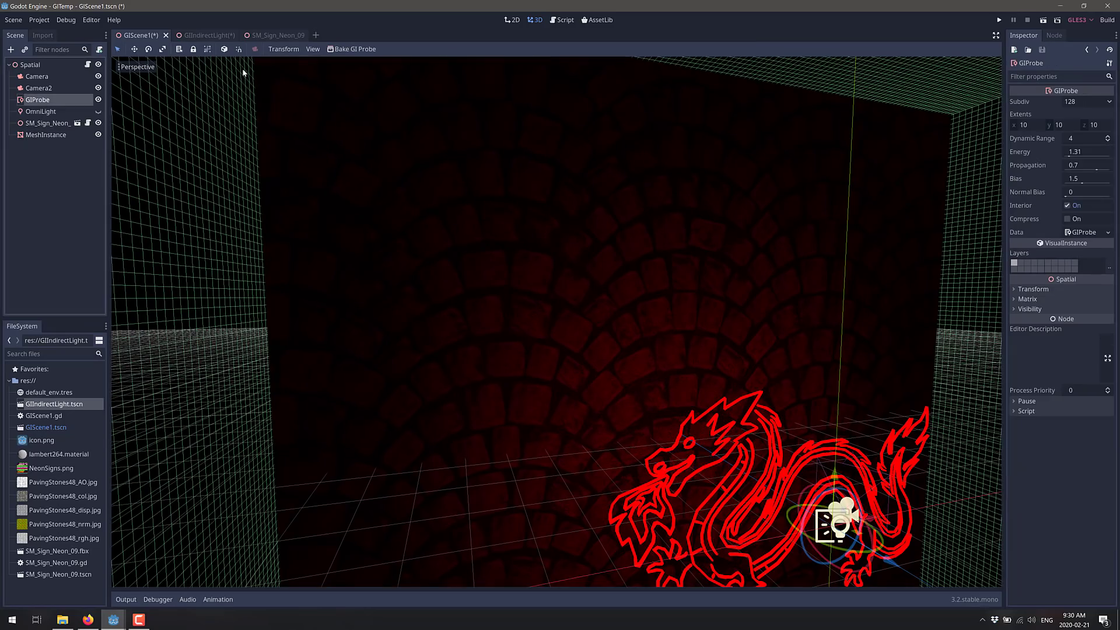
pyautogui.click(333, 51)
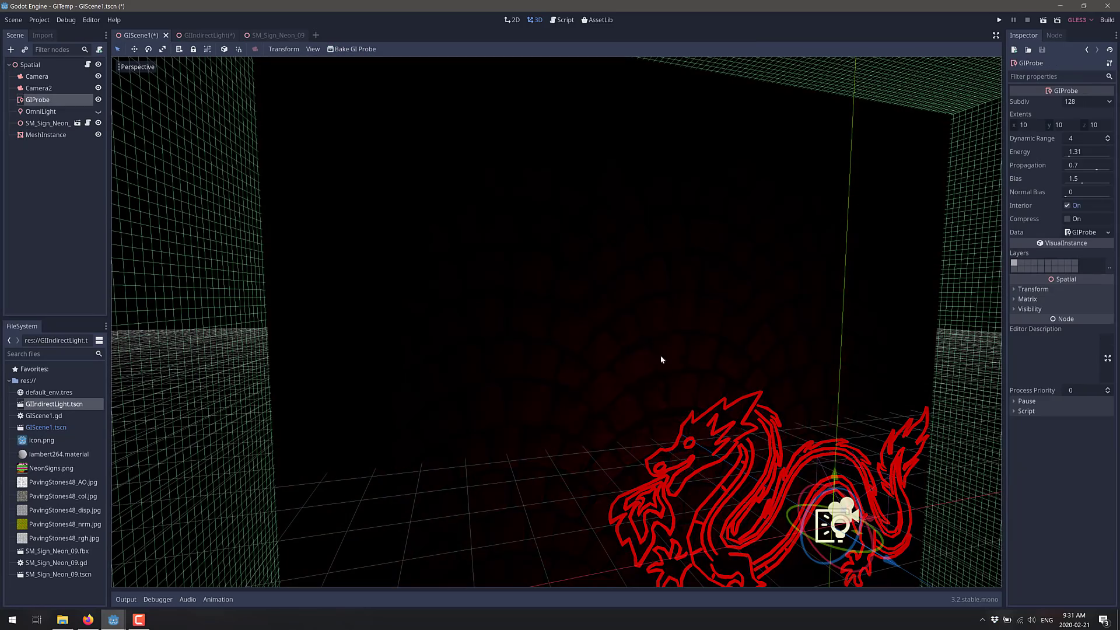
pyautogui.press('s')
pyautogui.moveTo(620, 320)
pyautogui.mouseDown(button='right')
pyautogui.moveTo(633, 328)
pyautogui.moveTo(597, 330)
pyautogui.moveTo(631, 329)
pyautogui.mouseUp(button='right')
pyautogui.press('w')
pyautogui.press('s')
pyautogui.press('w')
pyautogui.moveTo(557, 322); pyautogui.dragTo(465, 340, button='right')
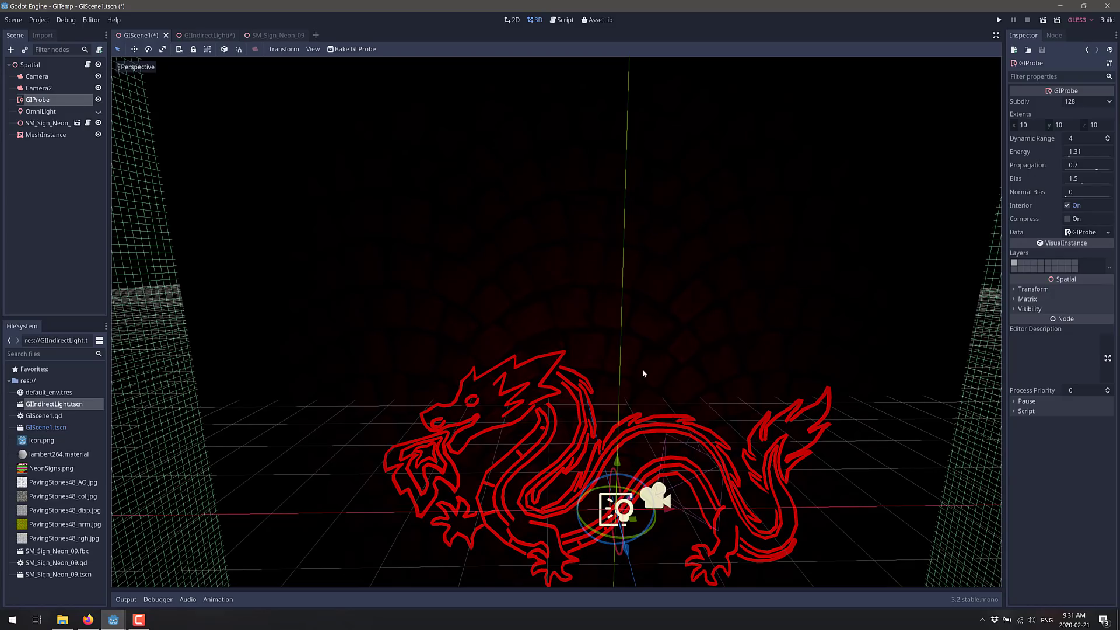
# - Set the dragon material's emission energy to 3.67 in the SM_Sign_Neon_09 scene and save that scene
pyautogui.click(273, 36)
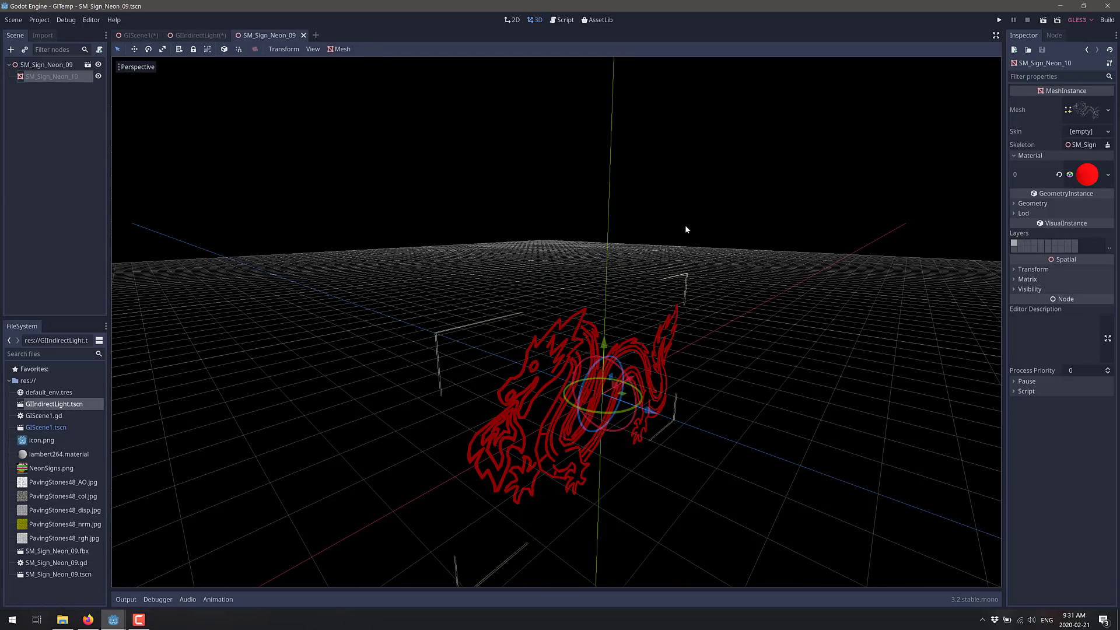
pyautogui.click(1086, 175)
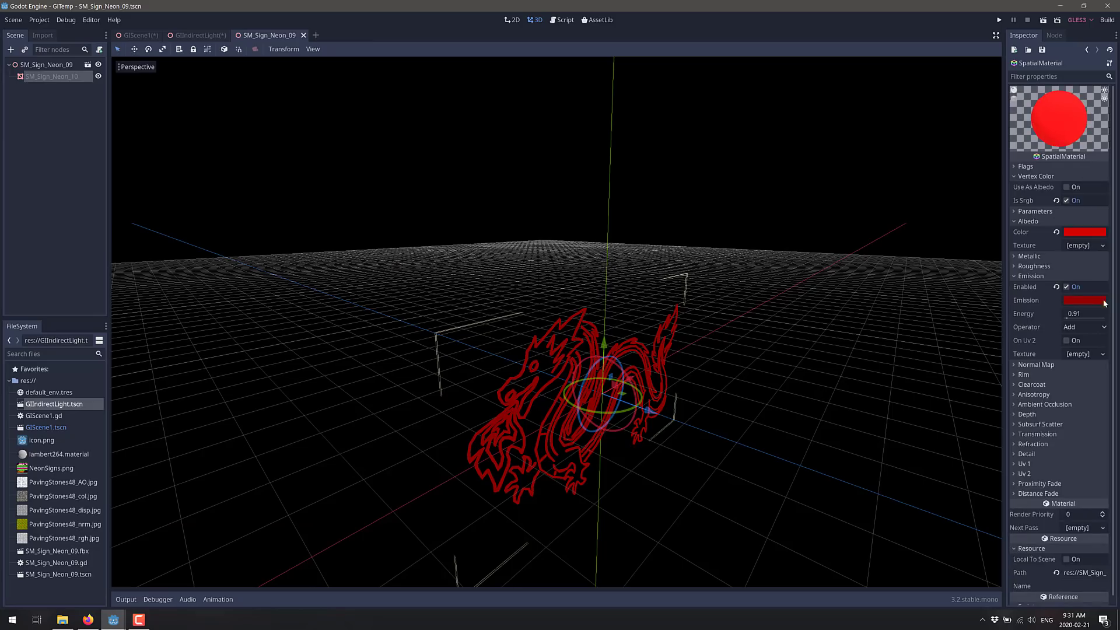
pyautogui.moveTo(1068, 319); pyautogui.dragTo(1099, 319)
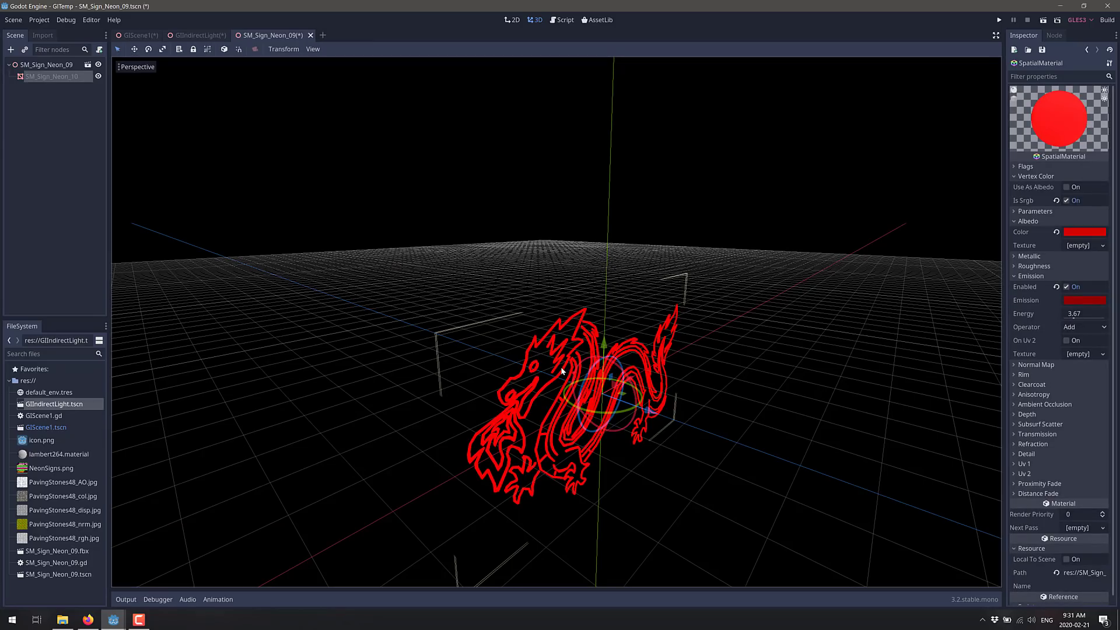
pyautogui.hotkey('ctrl', 's')
# - Return to GIScene1, bake the GIProbe with the new emission energy, and view the wall around the sign
pyautogui.click(138, 36)
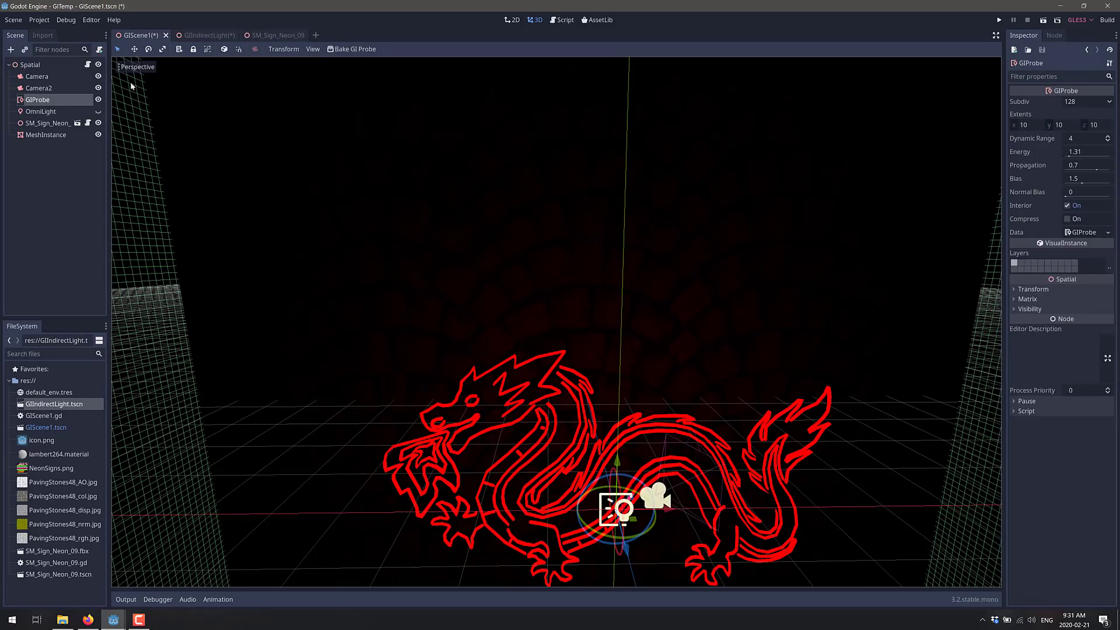
pyautogui.click(346, 49)
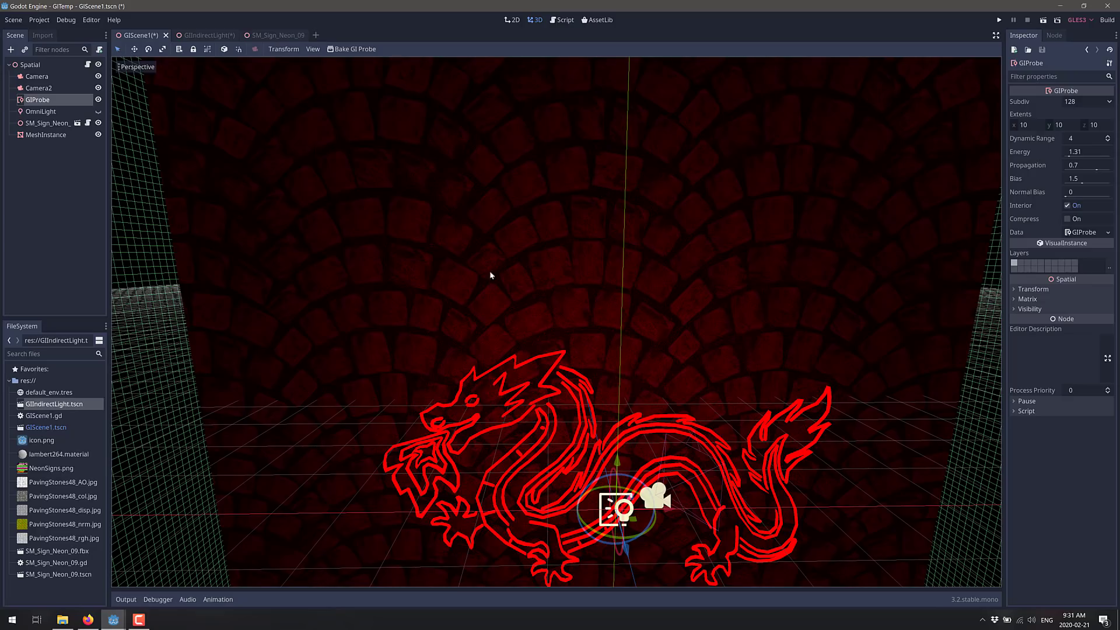
pyautogui.moveTo(580, 228); pyautogui.dragTo(557, 321, button='middle')
pyautogui.press('d')
pyautogui.moveTo(557, 321); pyautogui.dragTo(547, 315, button='right')
pyautogui.press('w')
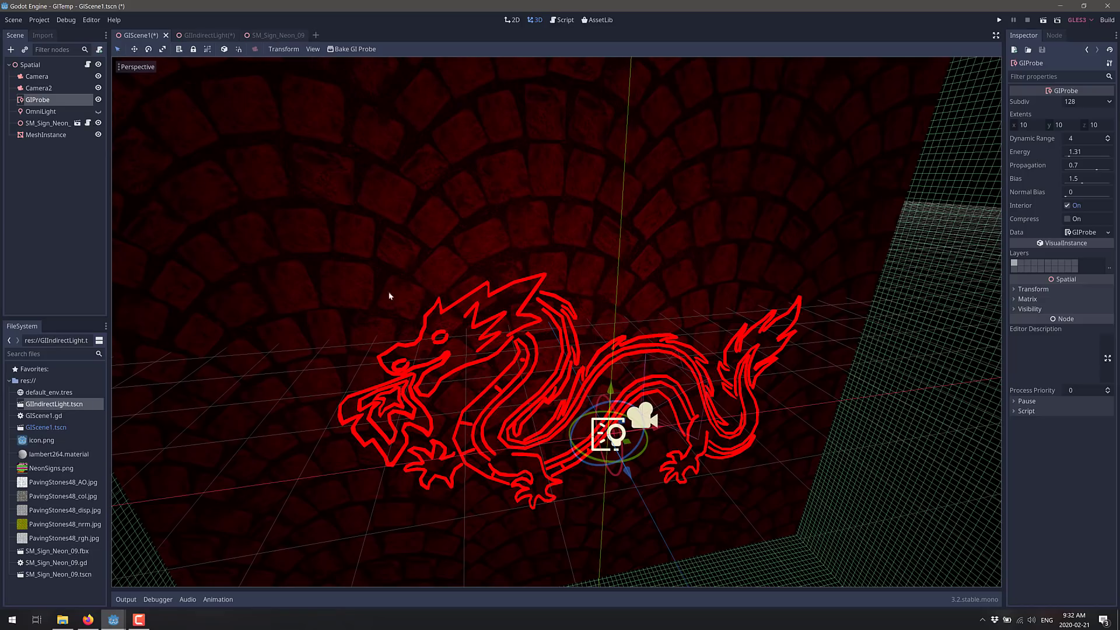
# - Open the neon sign's attached script, SM_Sign_Neon_09.gd, and review its emission energy and GIProbe baking code
pyautogui.click(88, 123)
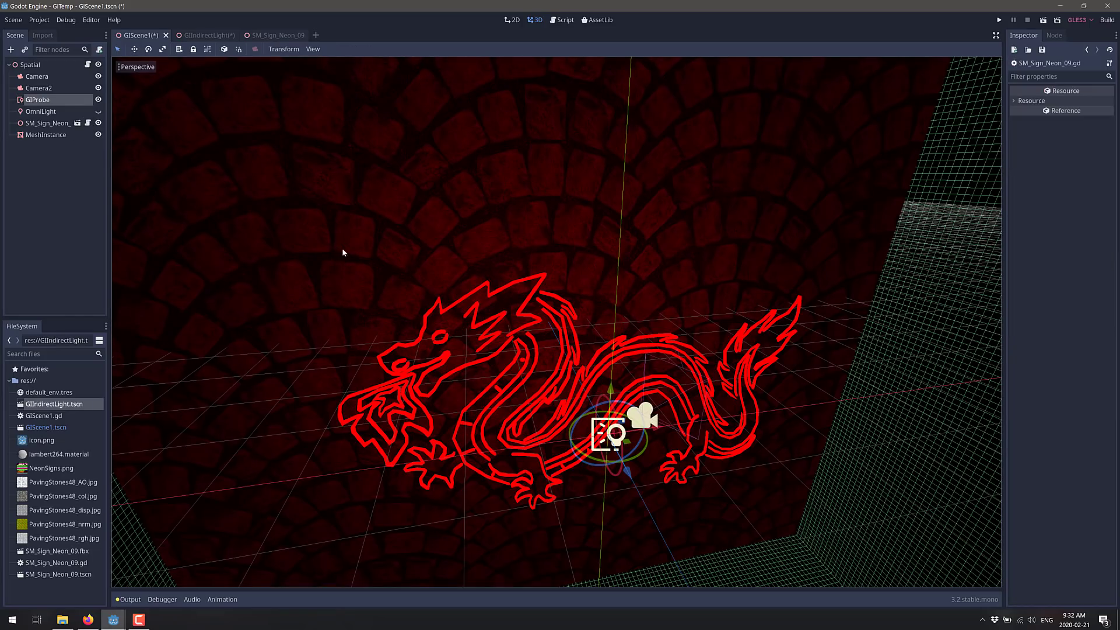
pyautogui.click(88, 123)
pyautogui.keyDown('ctrl'); pyautogui.scroll(1, 653, 278); pyautogui.keyUp('ctrl')
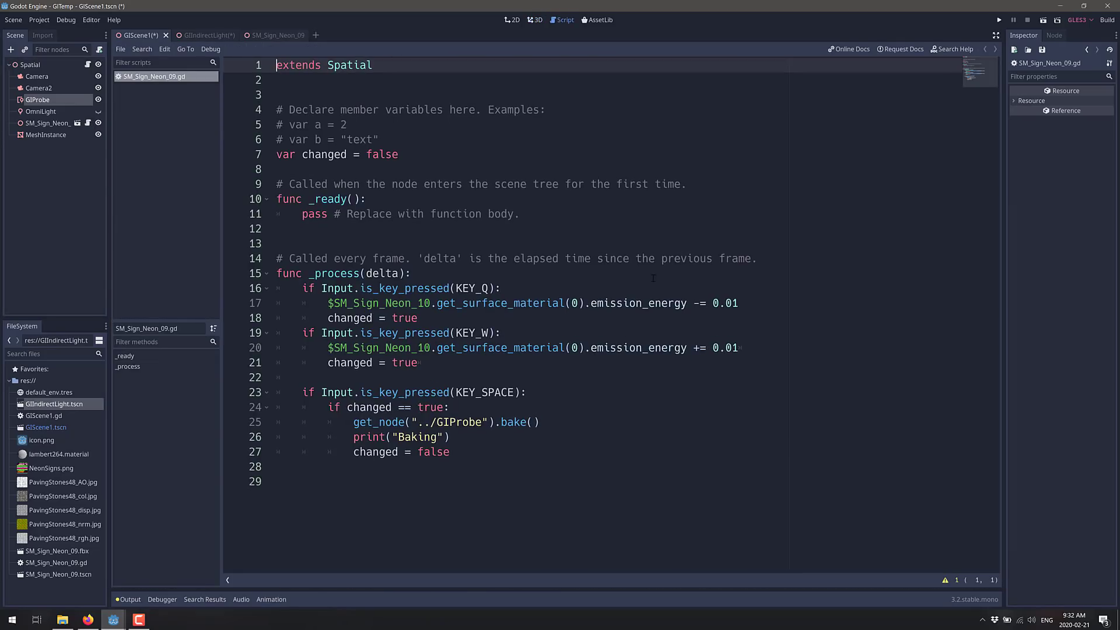
pyautogui.keyDown('ctrl'); pyautogui.scroll(-1, 463, 342); pyautogui.keyUp('ctrl')
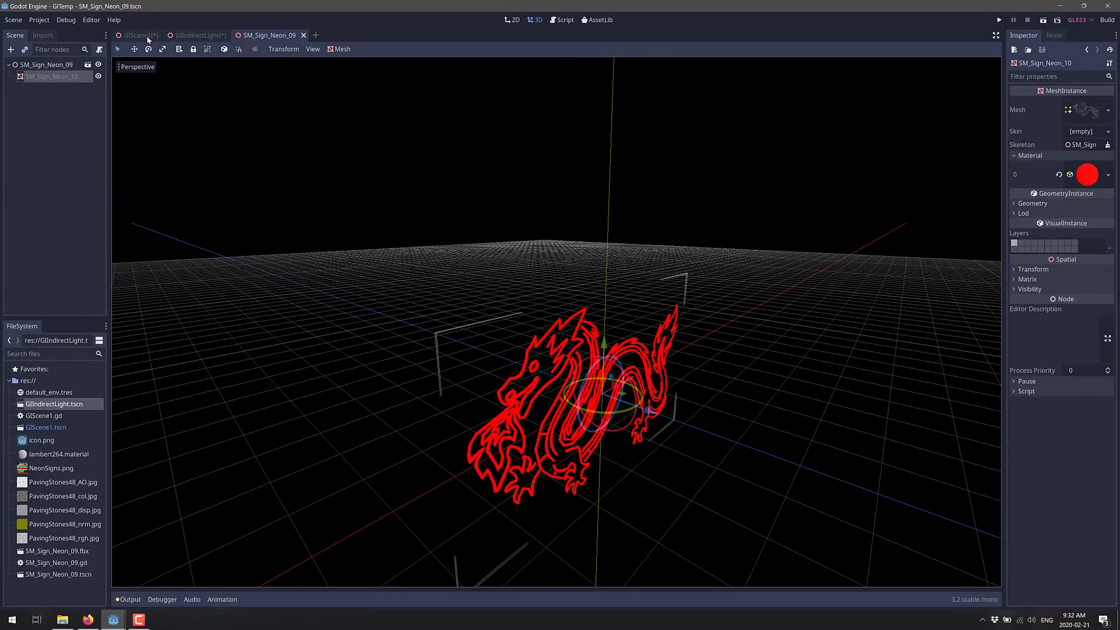
# - Run the project from GIScene1, rebake the GIProbe in the running game, and close the game window
pyautogui.click(148, 38)
pyautogui.click(998, 20)
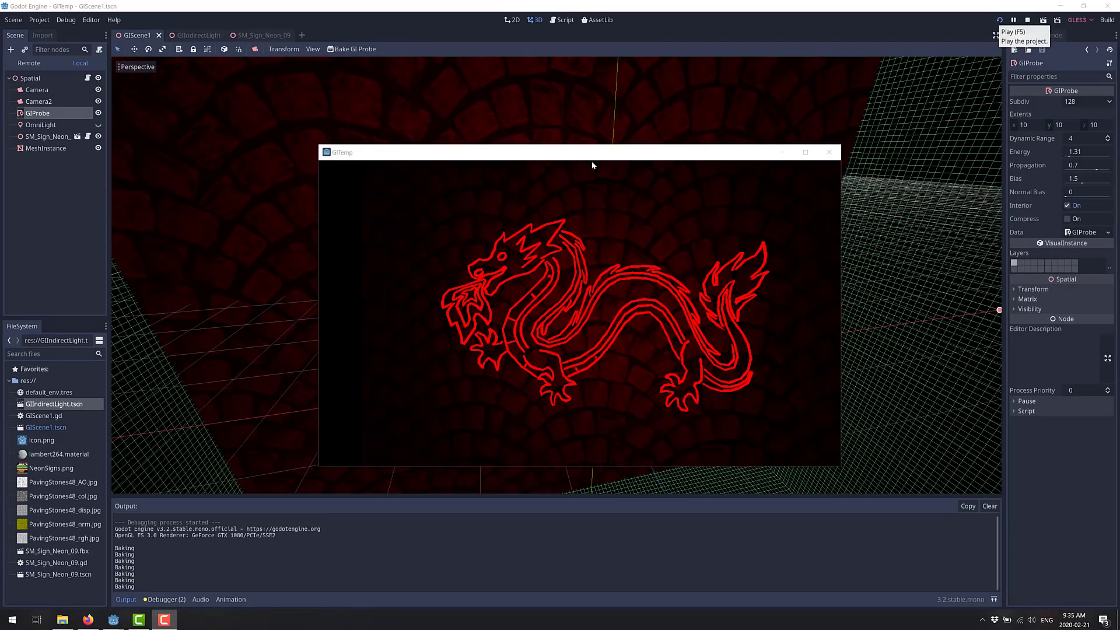
pyautogui.click(612, 223)
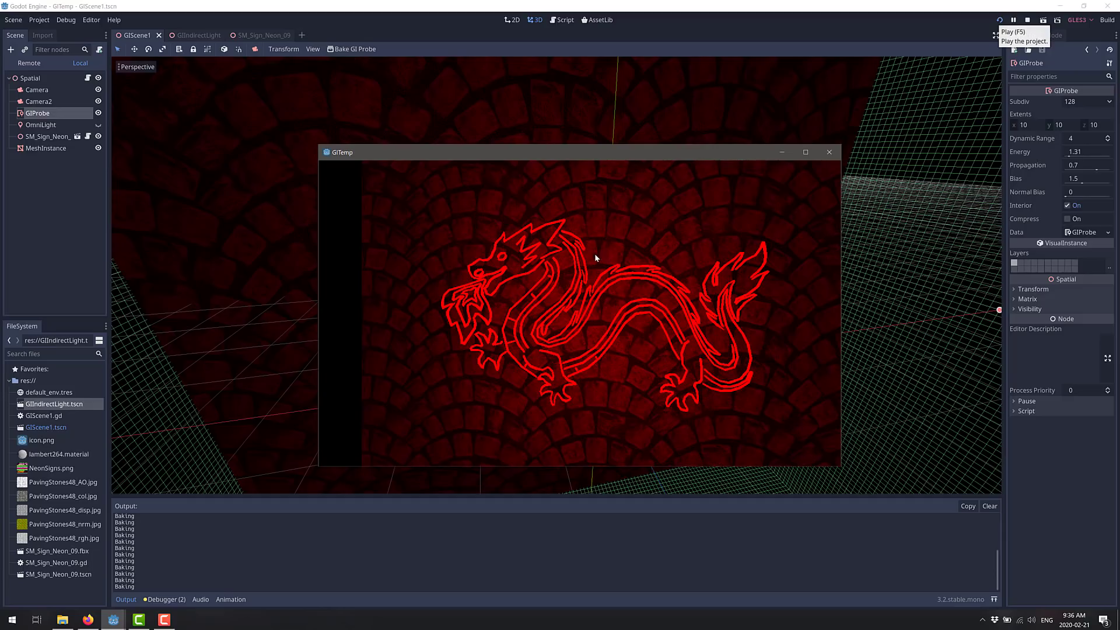
pyautogui.press('space')
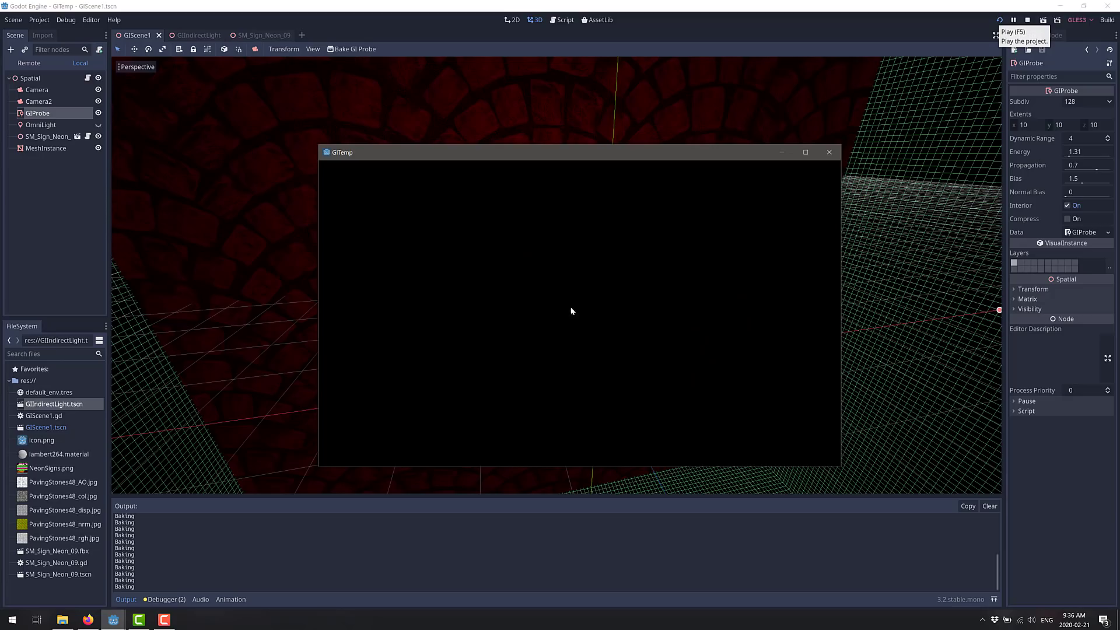
pyautogui.click(831, 152)
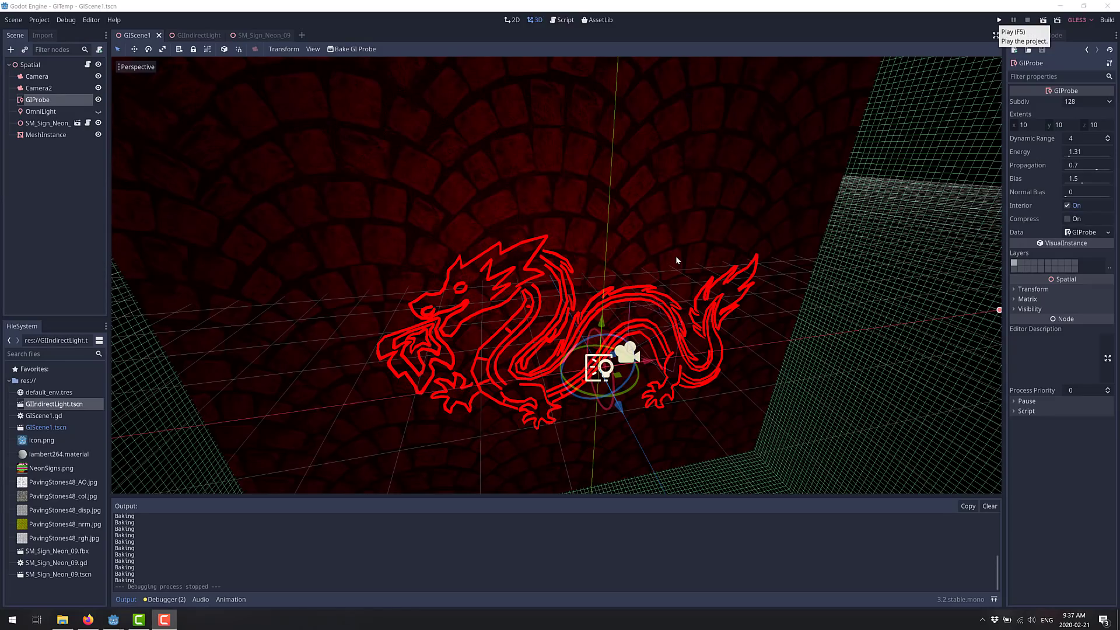
# - Switch to the GIIndirectLight scene and raise the OmniLight above the box to a Y translation of 1.761
pyautogui.click(198, 36)
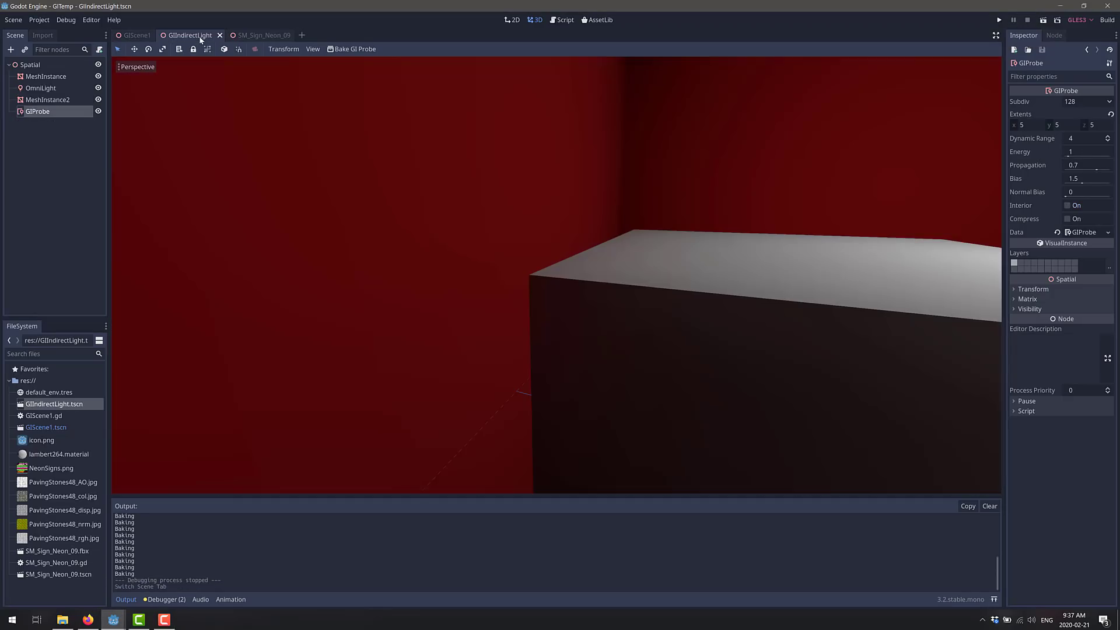
pyautogui.moveTo(611, 251); pyautogui.dragTo(623, 253, button='middle')
pyautogui.moveTo(622, 253); pyautogui.dragTo(504, 359, button='right')
pyautogui.press('w')
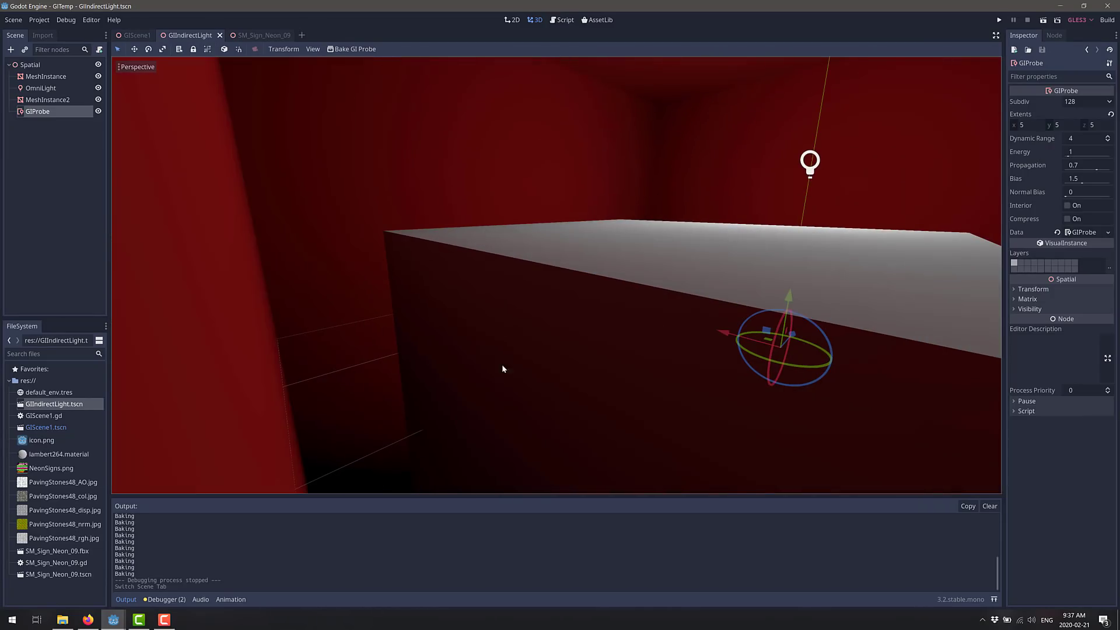
pyautogui.click(810, 172)
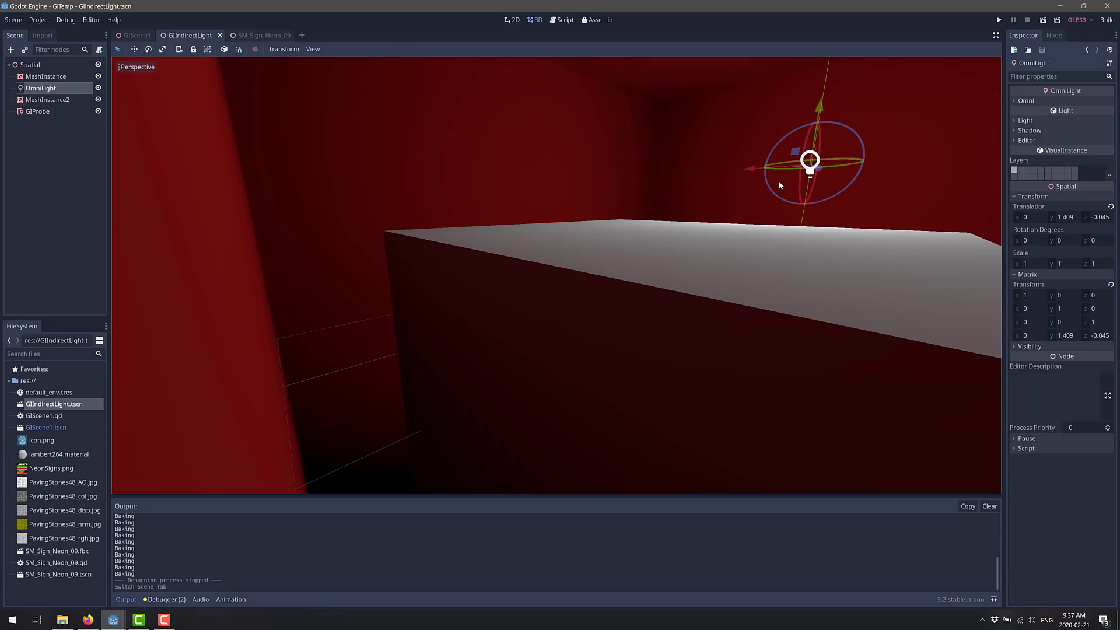
pyautogui.moveTo(824, 107); pyautogui.dragTo(833, 46)
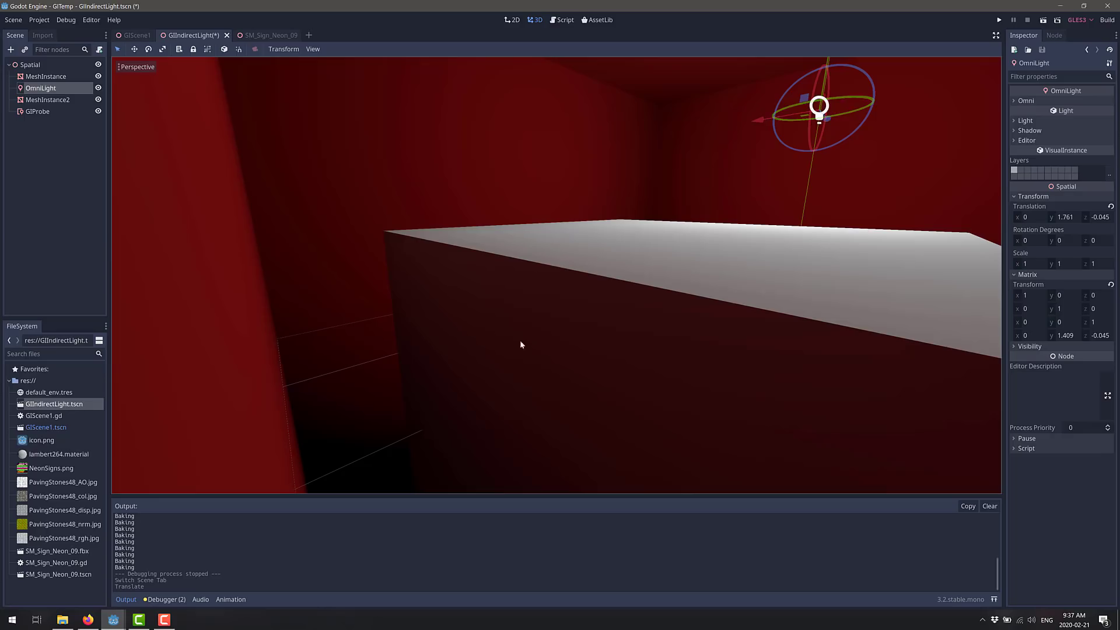
# - Shift the OmniLight sideways above the box to an X translation of 0.088
pyautogui.moveTo(825, 161); pyautogui.dragTo(557, 275, button='right')
pyautogui.press('d')
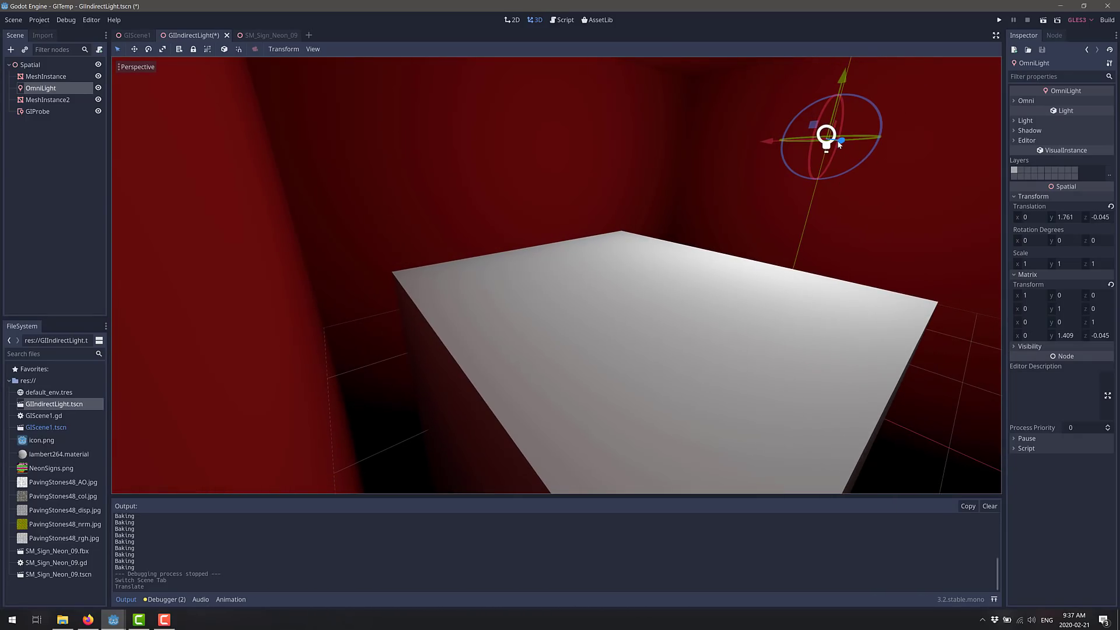
pyautogui.moveTo(839, 144); pyautogui.dragTo(751, 153)
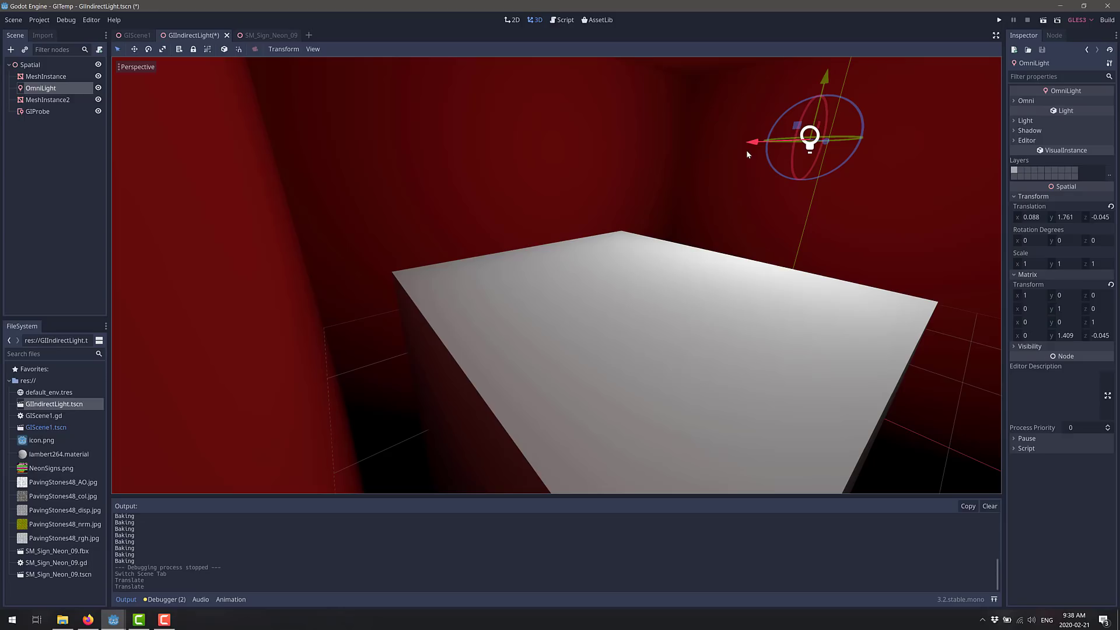
# - Toggle the GIProbe's visibility off and on to compare the box's indirect lighting, and briefly revisit GIScene1
pyautogui.click(98, 111)
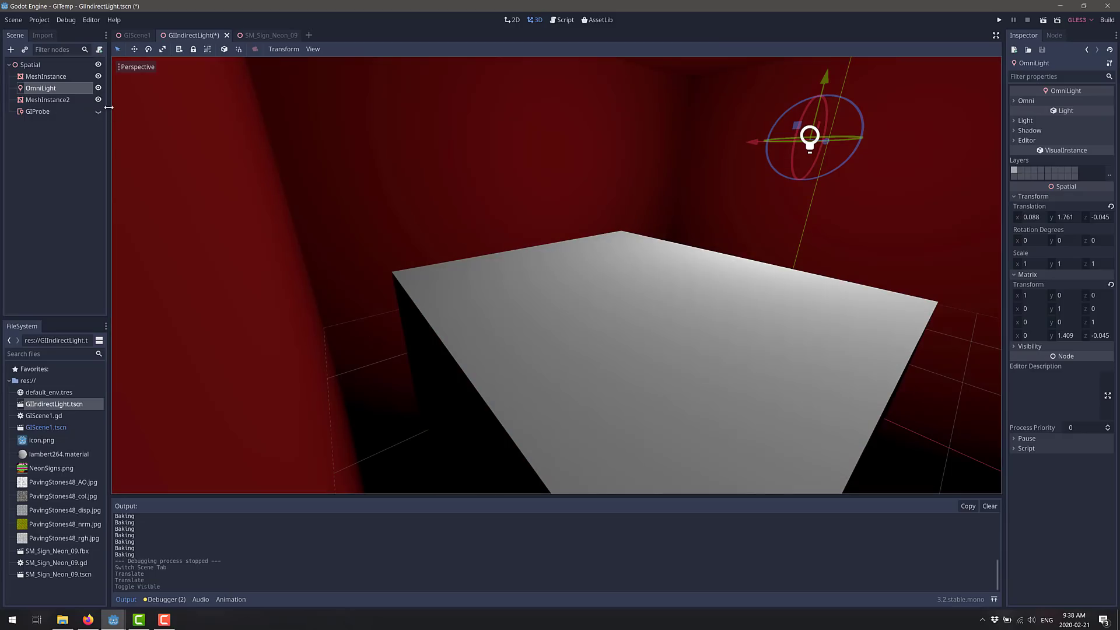
pyautogui.click(98, 111)
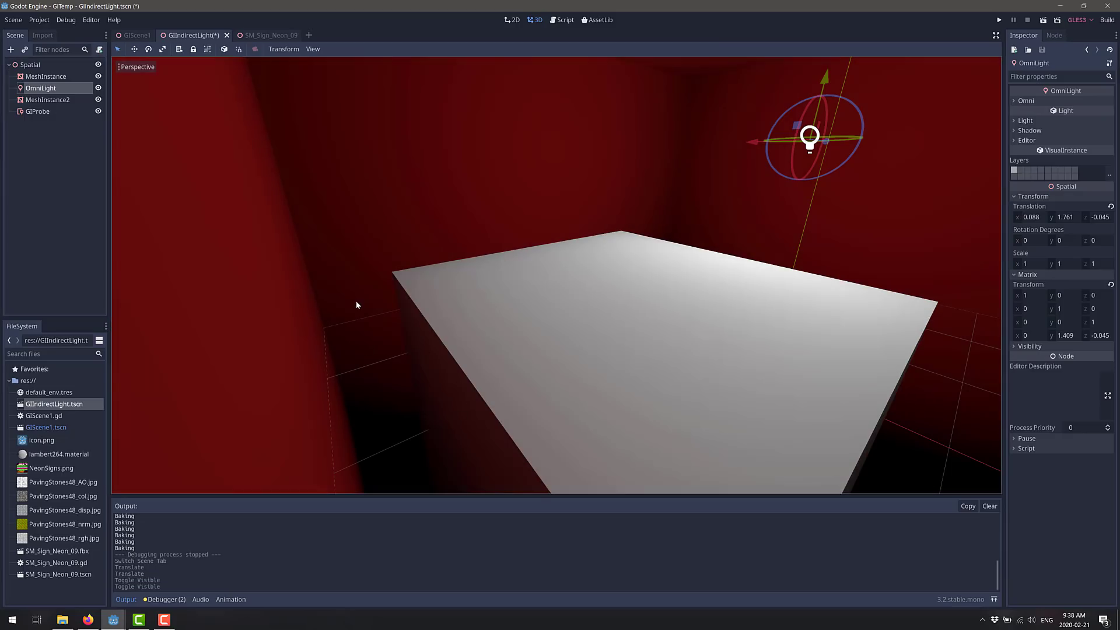
pyautogui.click(143, 36)
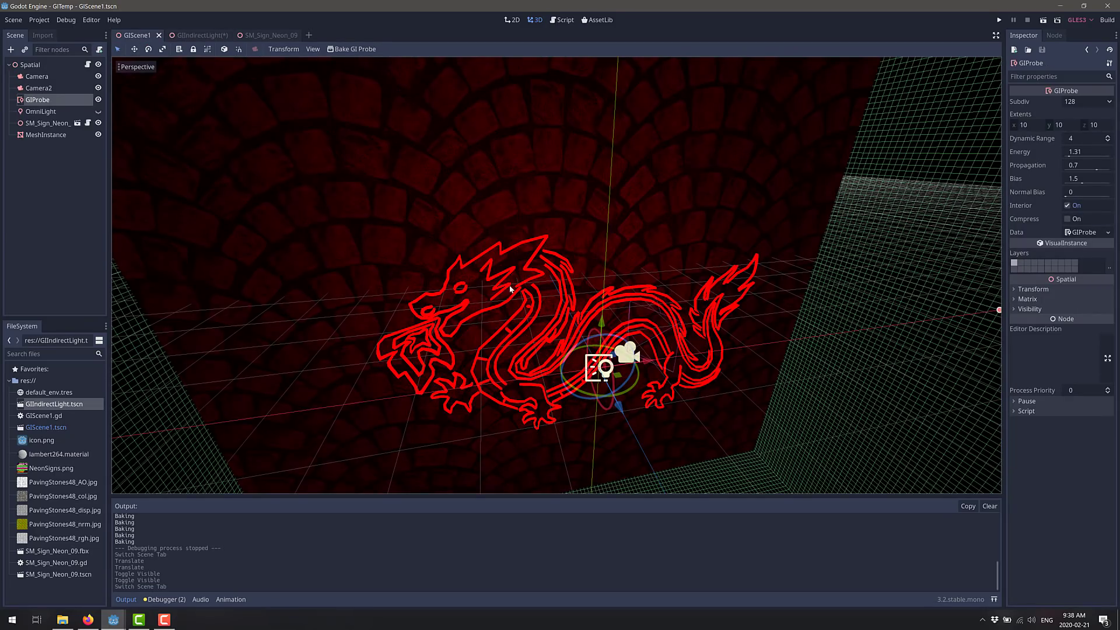
pyautogui.click(205, 36)
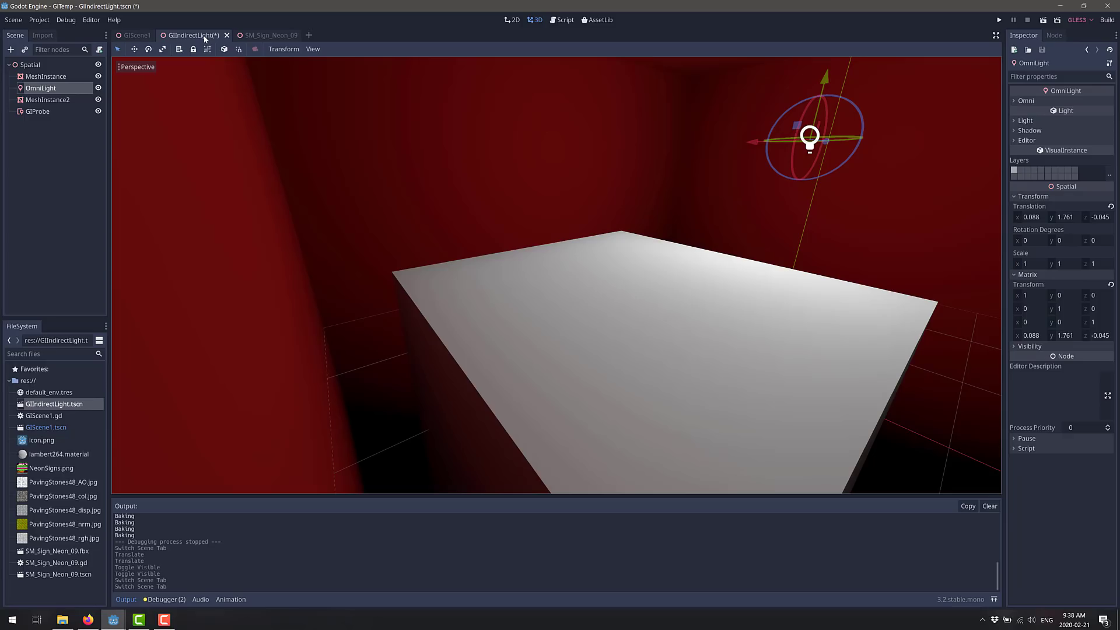
# - Review the properties of both mesh instances, the GIProbe and the OmniLight in the GIIndirectLight scene
pyautogui.click(56, 79)
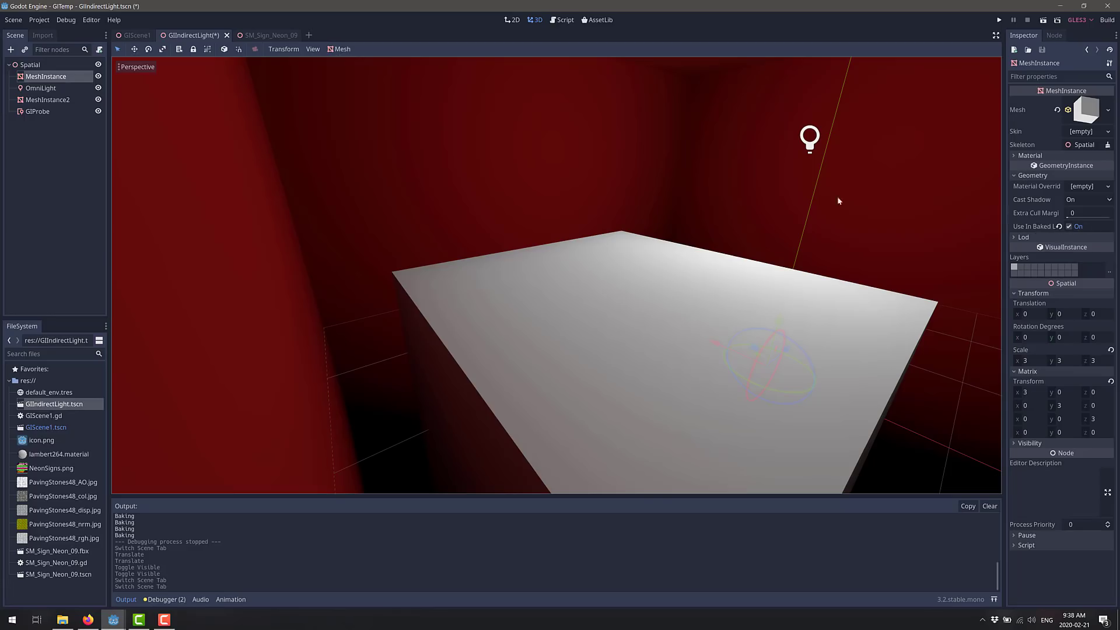
pyautogui.click(40, 100)
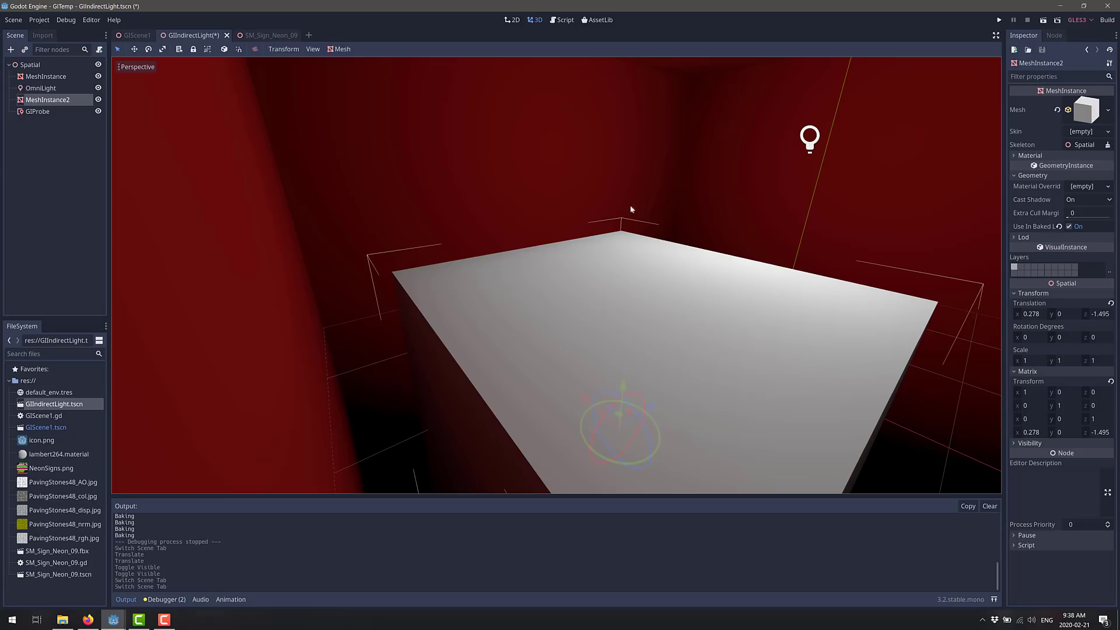
pyautogui.click(49, 114)
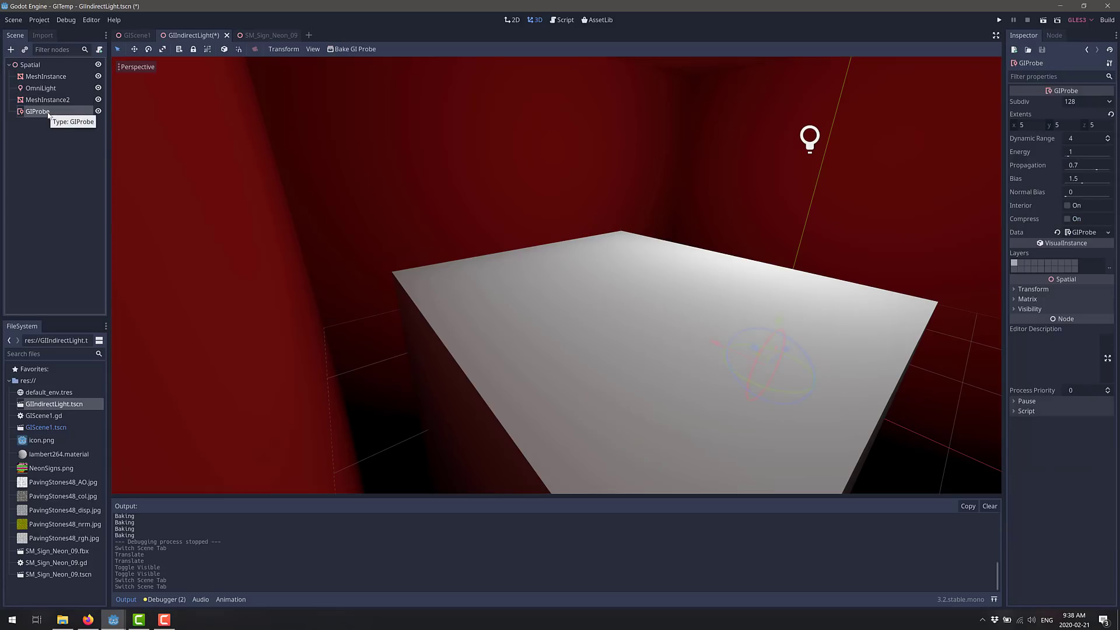
pyautogui.click(49, 95)
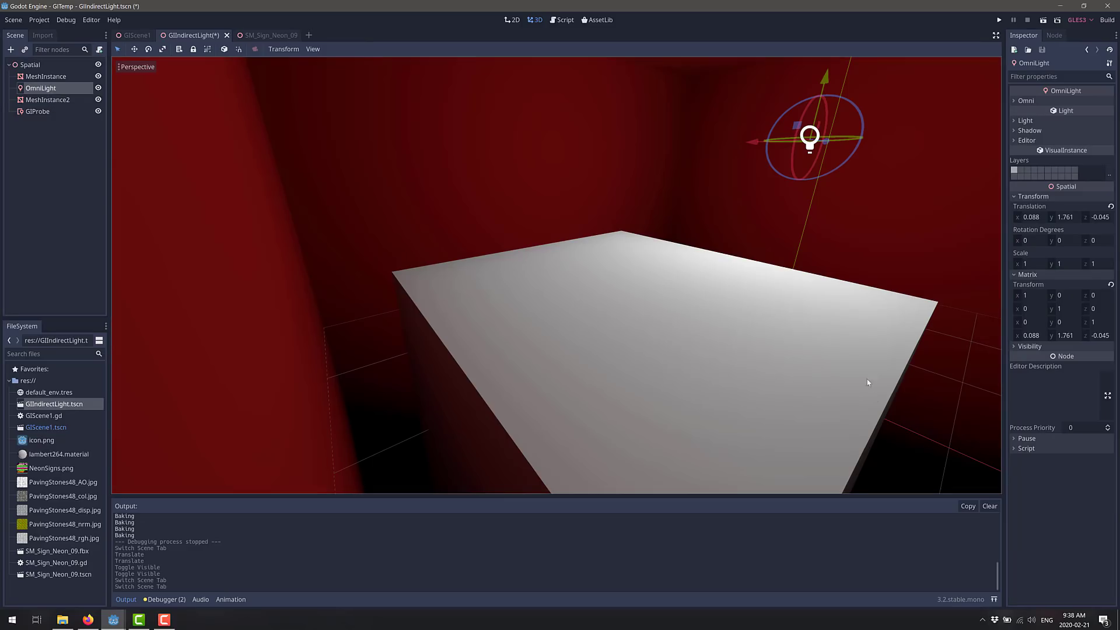
# - Select the GIProbe and turn on GIProbe gizmos to show its volume around the red room
pyautogui.click(38, 112)
pyautogui.scroll(-10, 463, 305)
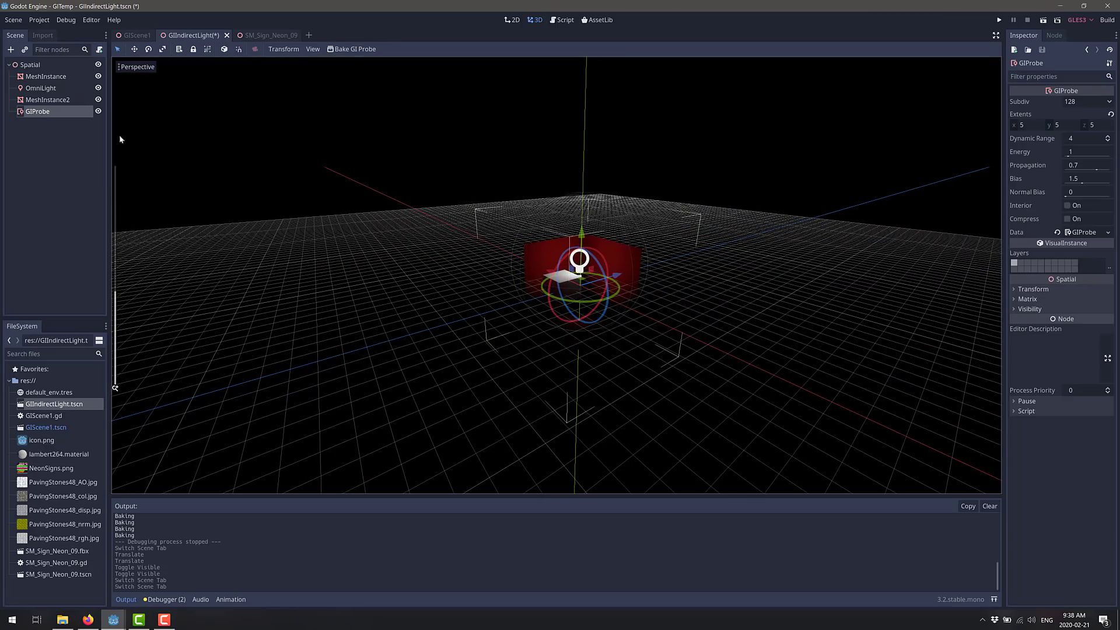
pyautogui.click(313, 49)
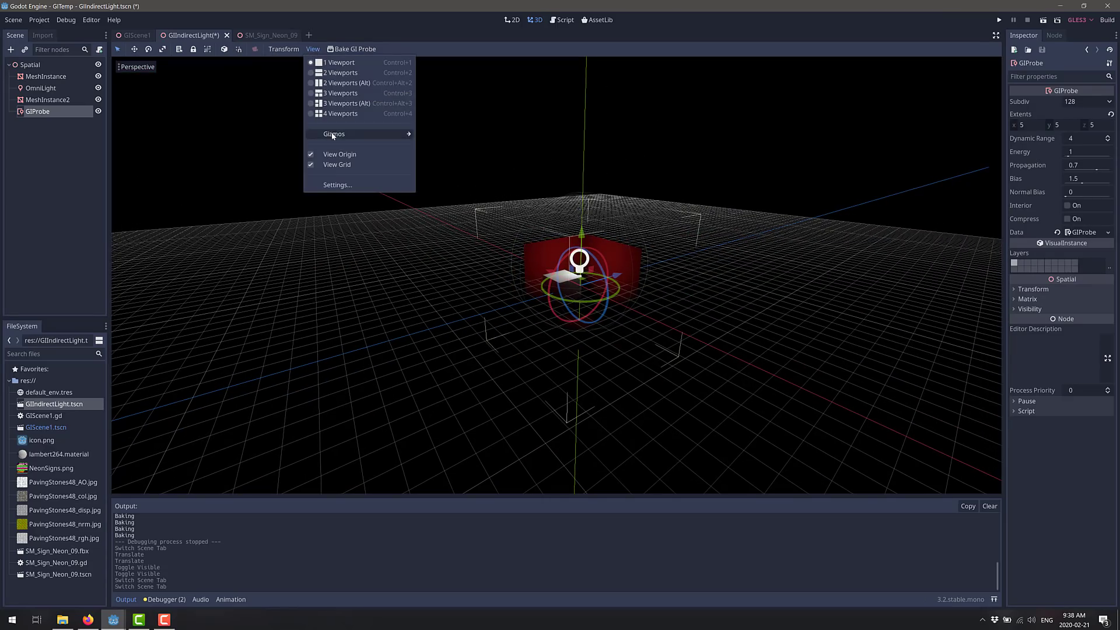
pyautogui.moveTo(380, 135)
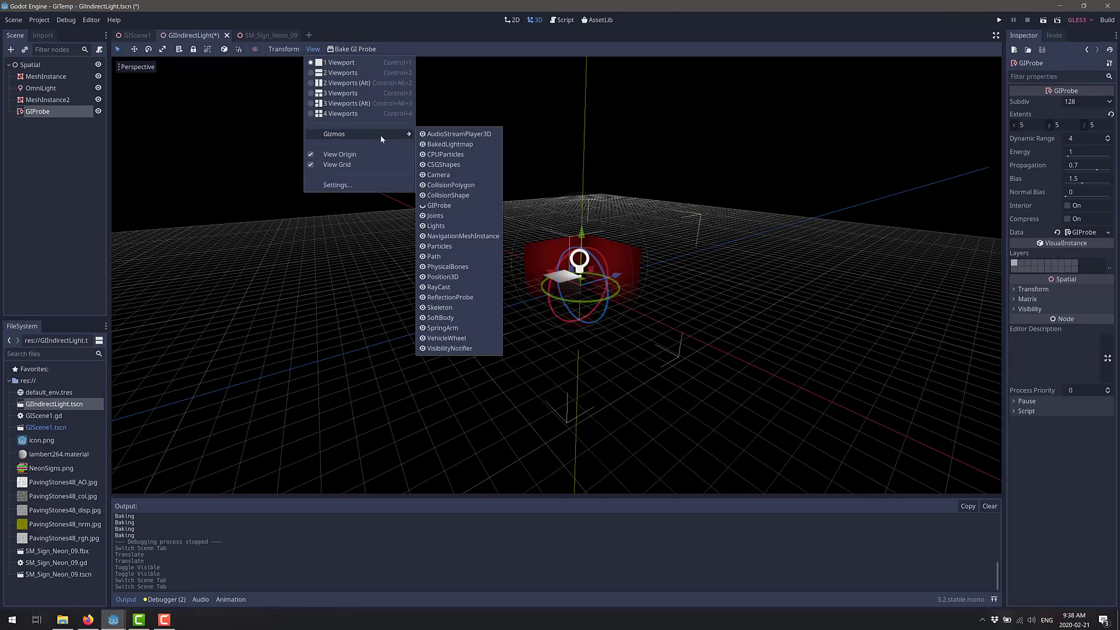
pyautogui.click(437, 206)
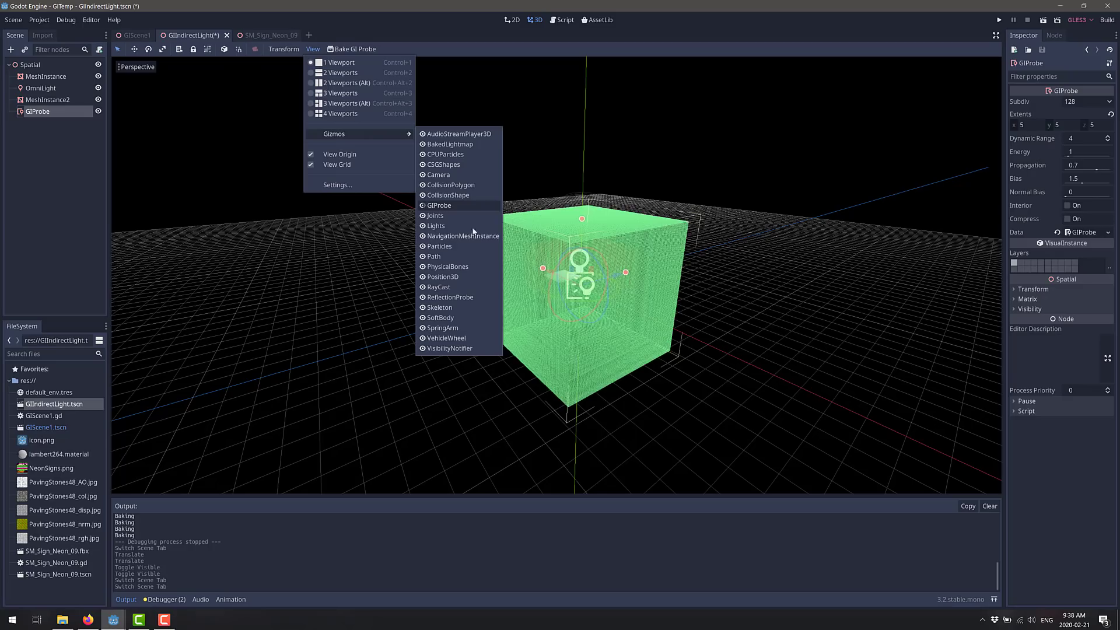
# - Shrink the GIProbe's volume around the red room to extents of 3.387 in X and 3.705 in Z
pyautogui.click(546, 272)
pyautogui.moveTo(547, 272); pyautogui.dragTo(554, 273)
pyautogui.moveTo(624, 272); pyautogui.dragTo(614, 273)
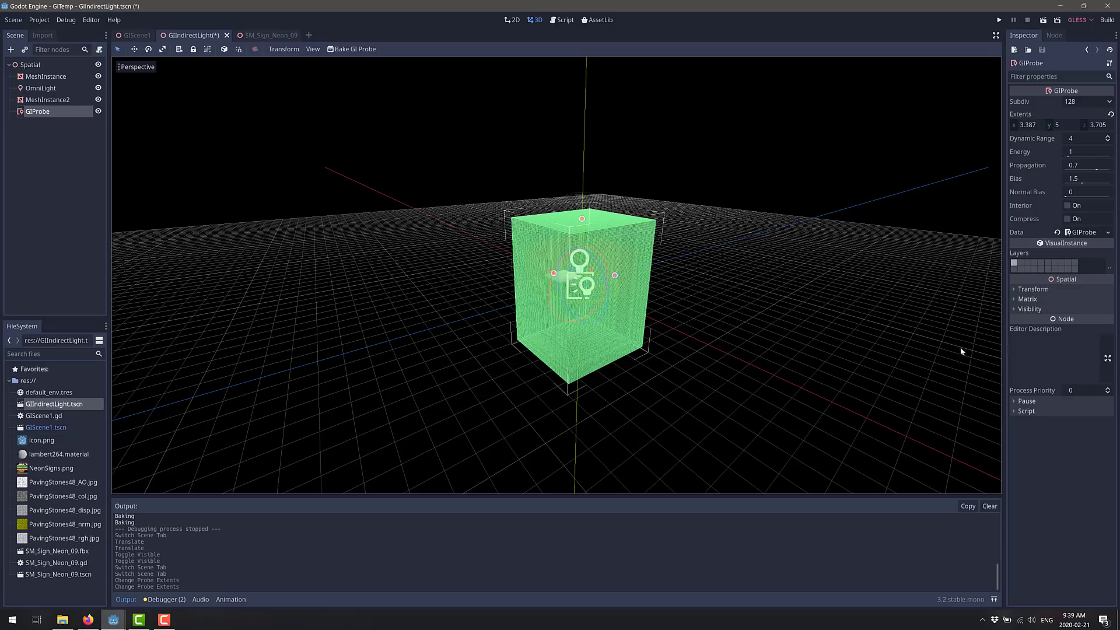
# - Set the GIProbe's Subdiv to 64 and inspect the coarser voxel grid from inside the red room
pyautogui.moveTo(1059, 175)
pyautogui.click(1081, 101)
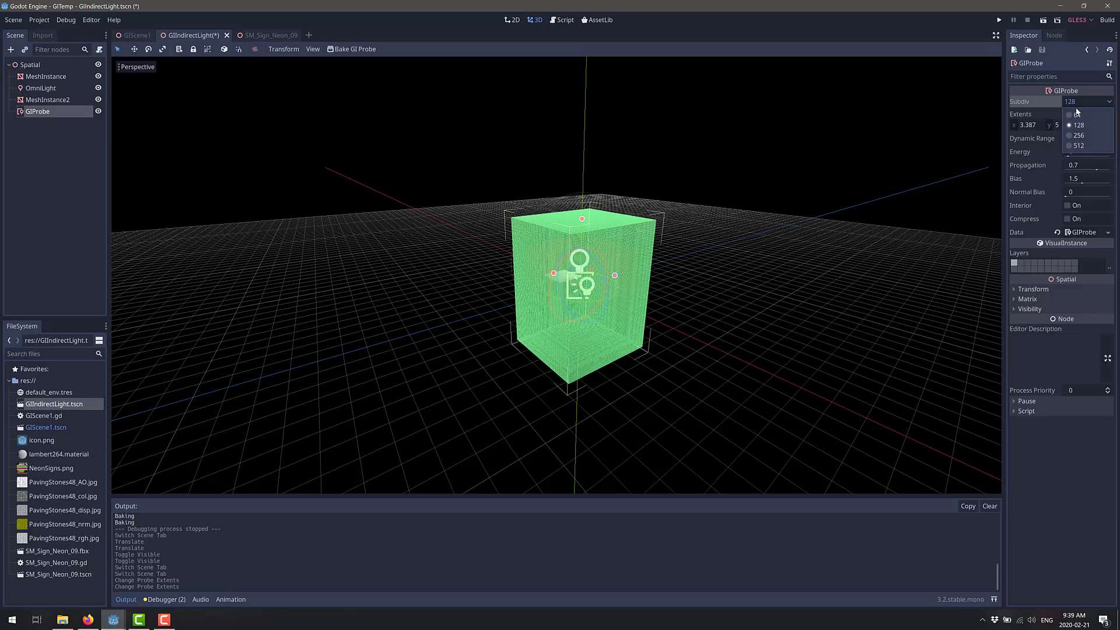
pyautogui.click(1077, 114)
pyautogui.scroll(10, 638, 252)
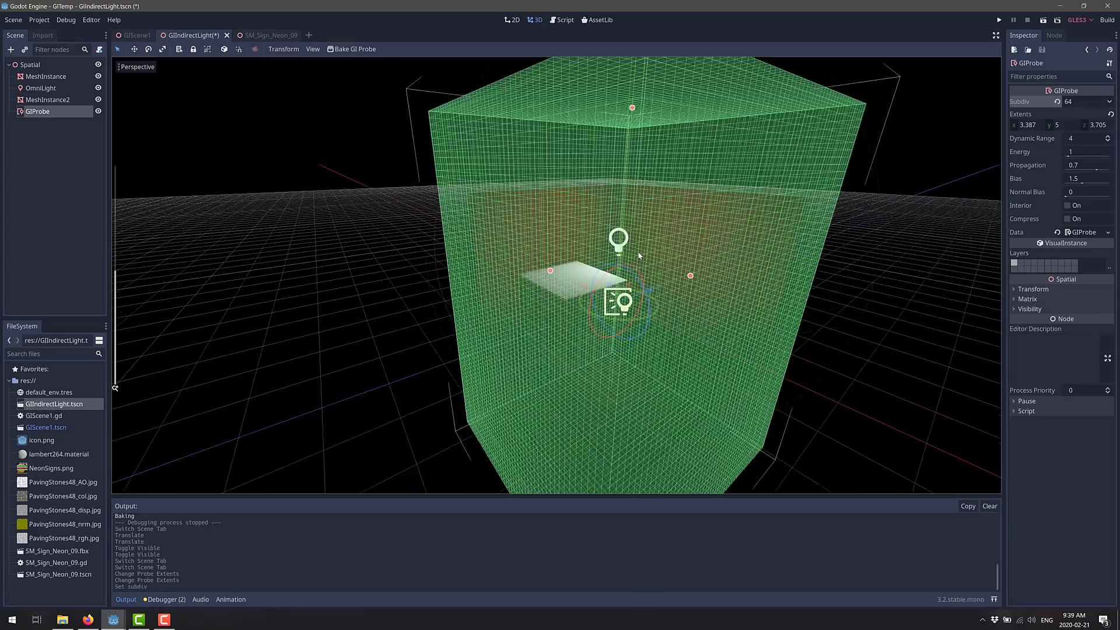
pyautogui.scroll(3, 638, 255)
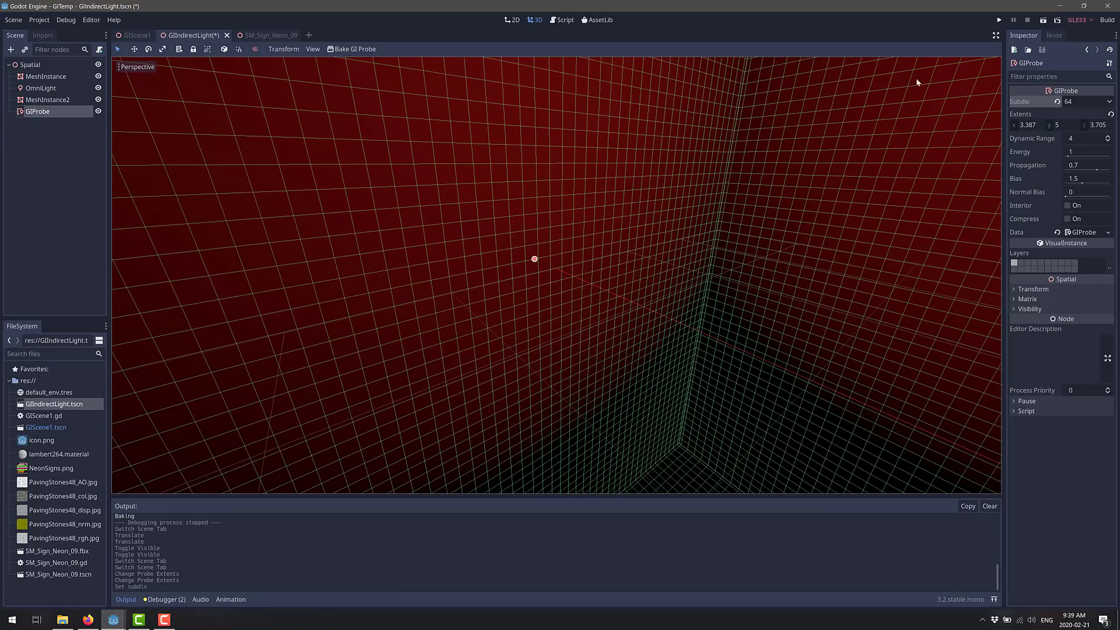
pyautogui.moveTo(639, 228)
pyautogui.mouseDown(button='right')
pyautogui.moveTo(525, 245)
pyautogui.moveTo(683, 321)
pyautogui.moveTo(770, 204)
pyautogui.moveTo(659, 262)
pyautogui.moveTo(595, 181)
pyautogui.moveTo(574, 332)
pyautogui.moveTo(537, 291)
pyautogui.moveTo(612, 271)
pyautogui.moveTo(686, 295)
pyautogui.moveTo(758, 280)
pyautogui.moveTo(671, 251)
pyautogui.moveTo(613, 274)
pyautogui.moveTo(583, 268)
pyautogui.moveTo(618, 257)
pyautogui.moveTo(488, 228)
pyautogui.mouseUp(button='right')
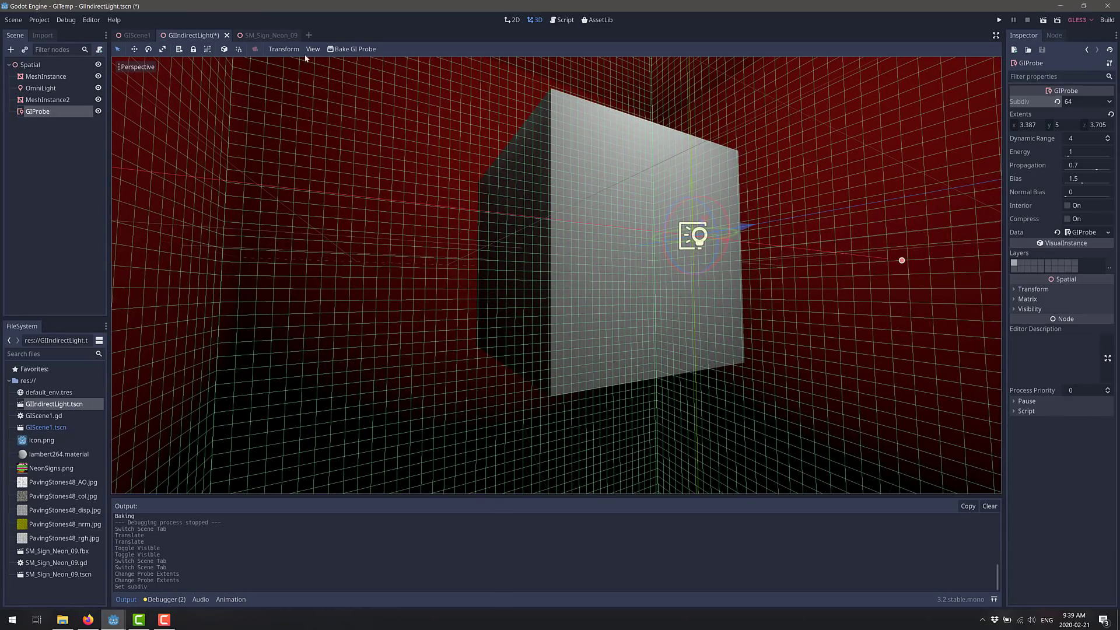
# - Bake the GIProbe again, and select the OmniLight to examine the white box's indirect lighting without the grid
pyautogui.click(49, 100)
pyautogui.click(48, 113)
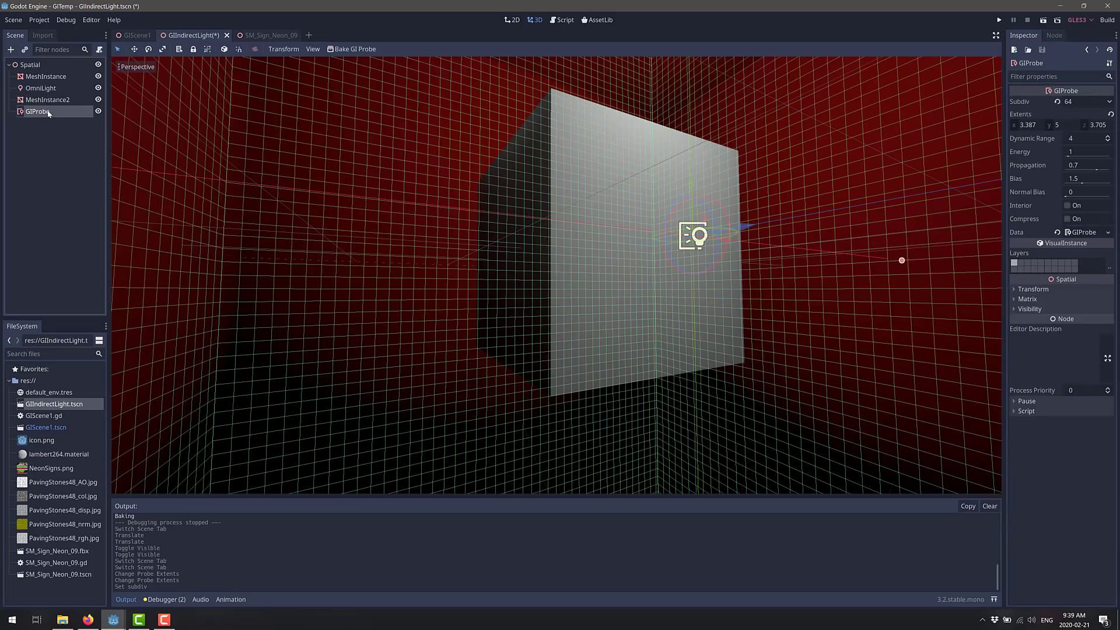
pyautogui.click(340, 50)
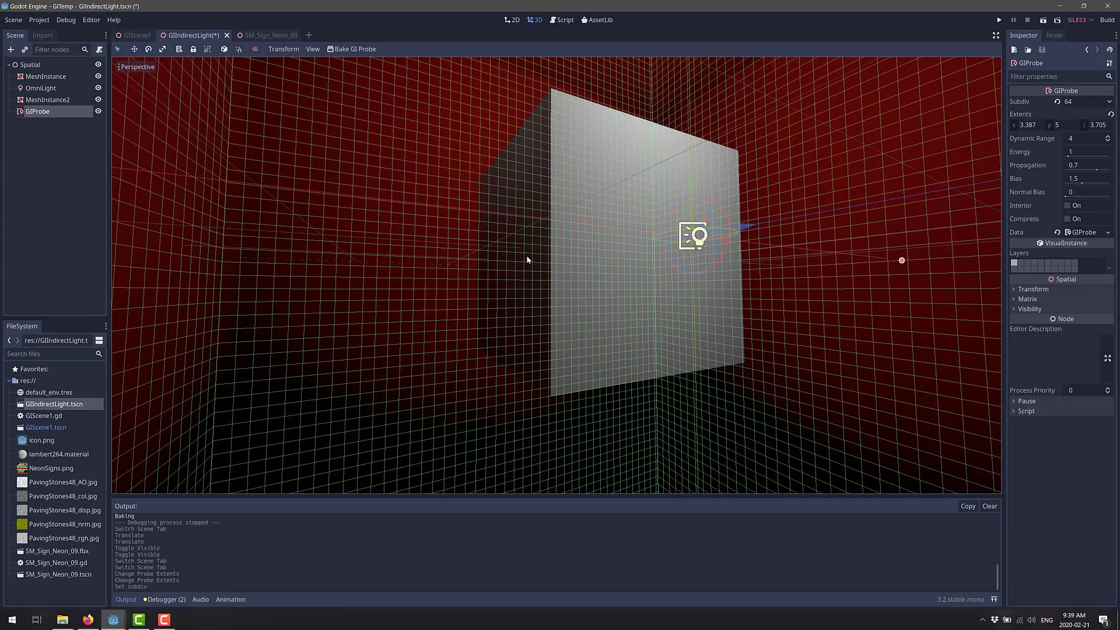
pyautogui.moveTo(435, 257); pyautogui.dragTo(453, 260, button='right')
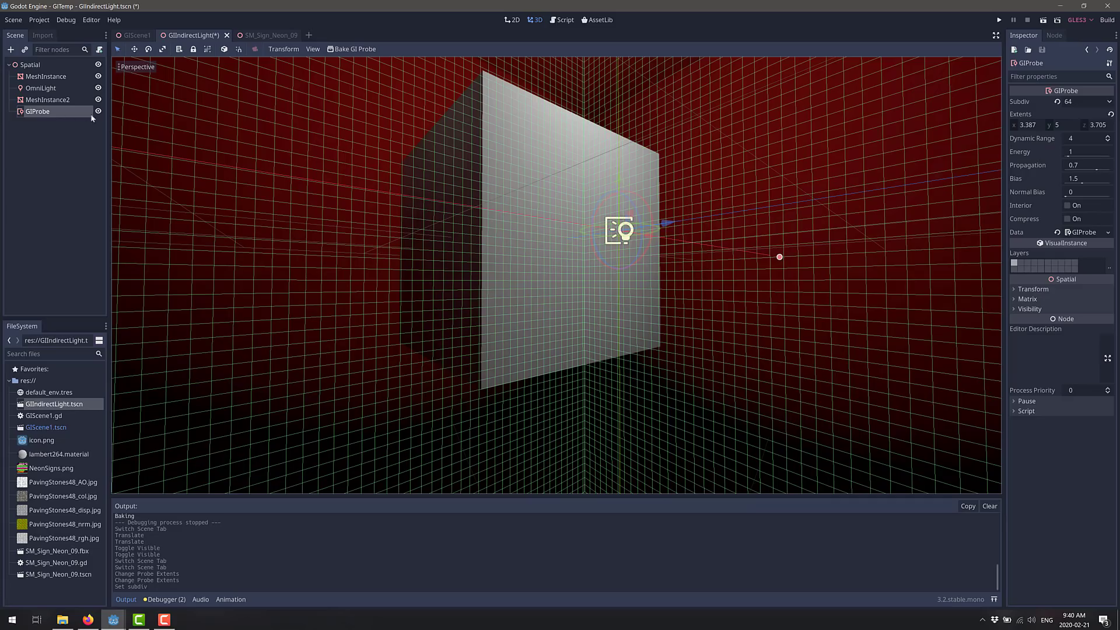
pyautogui.moveTo(779, 256); pyautogui.dragTo(724, 253, button='middle')
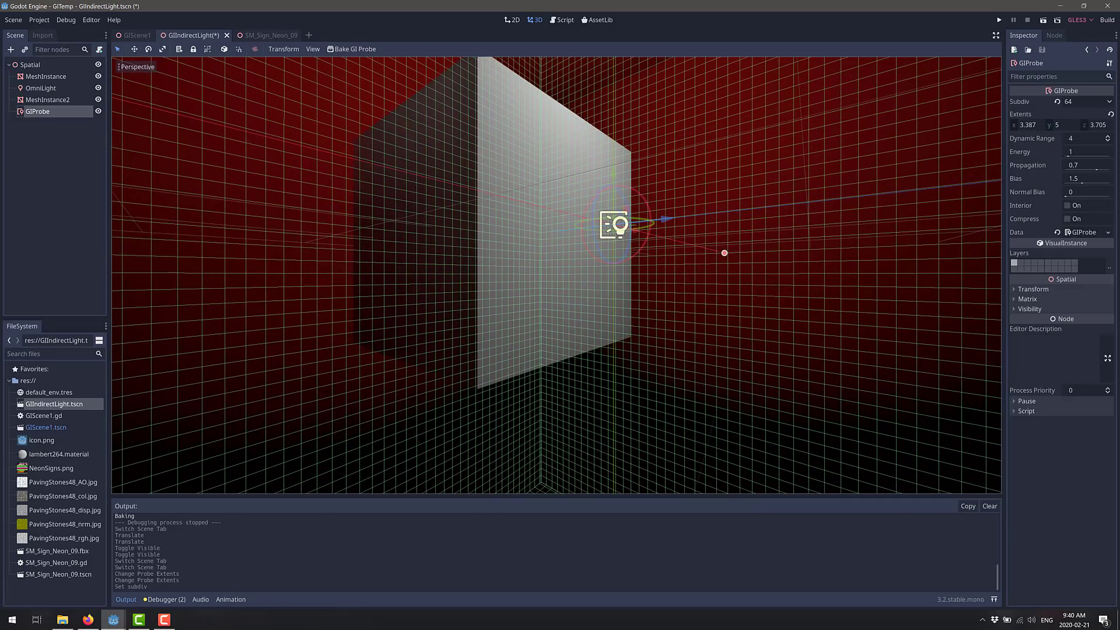
pyautogui.click(39, 88)
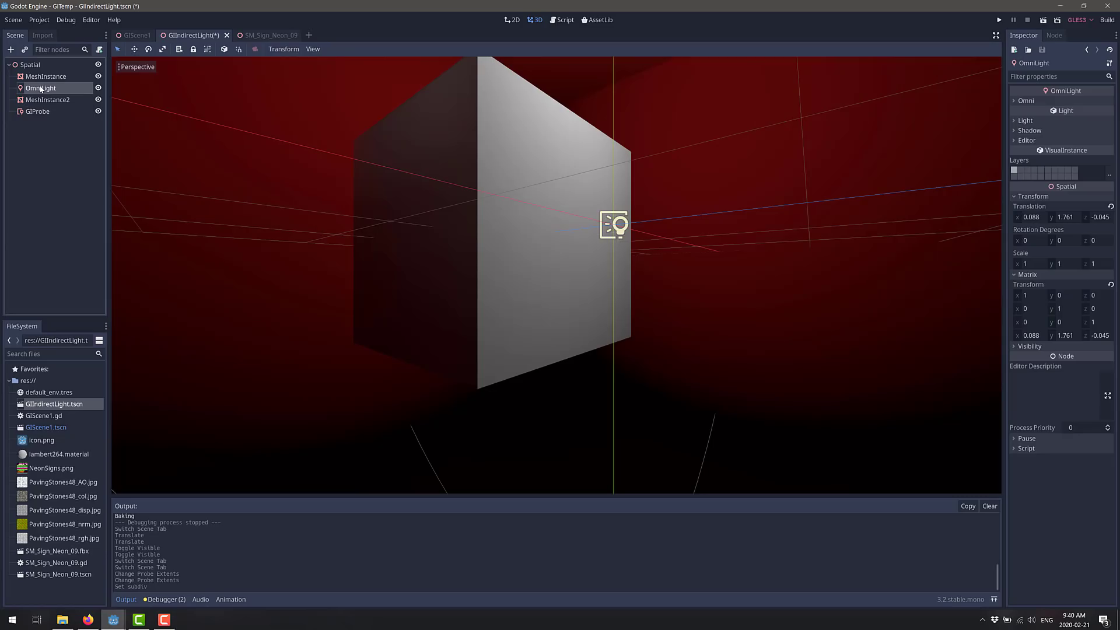
pyautogui.moveTo(417, 182); pyautogui.dragTo(556, 275, button='right')
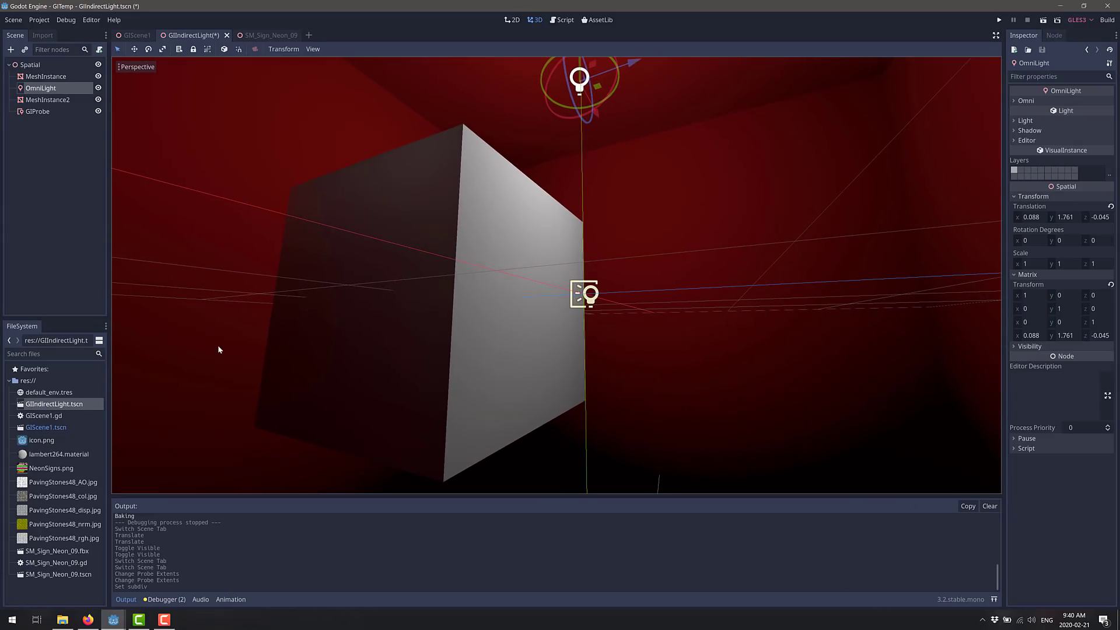
# - Turn on High Quality for Voxel Cone Tracing in the project's Rendering Quality settings
pyautogui.click(40, 21)
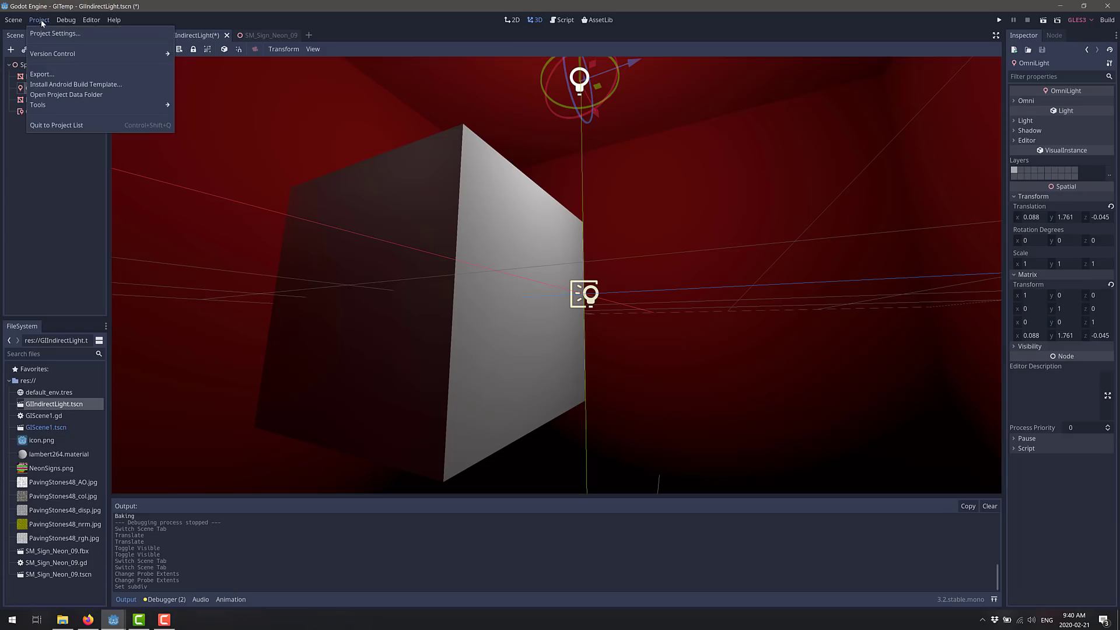
pyautogui.click(46, 34)
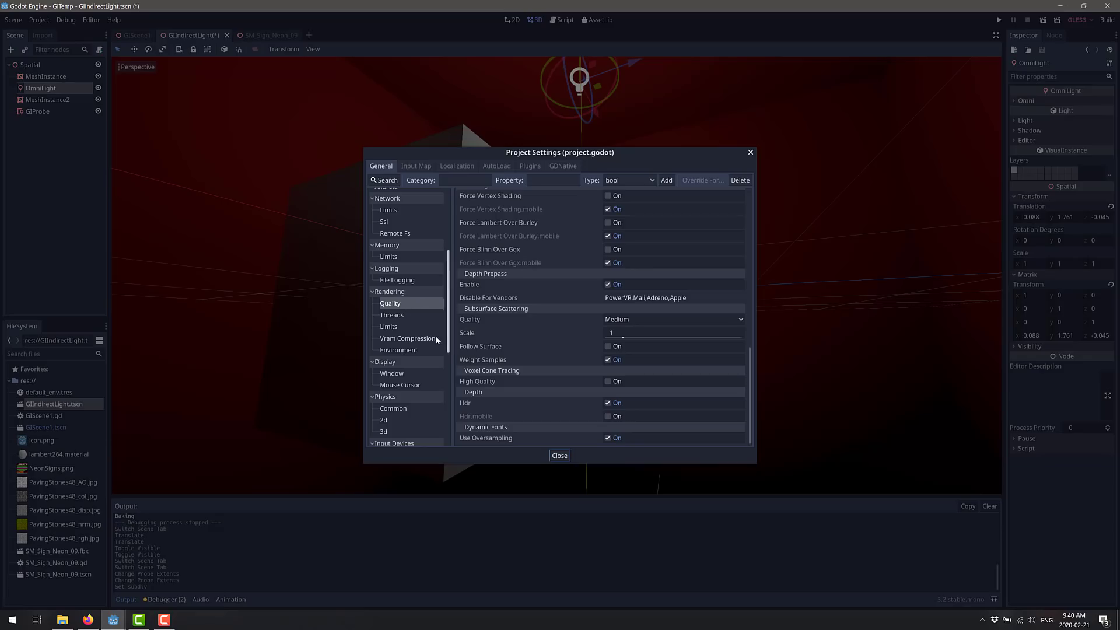
pyautogui.scroll(-5, 436, 337)
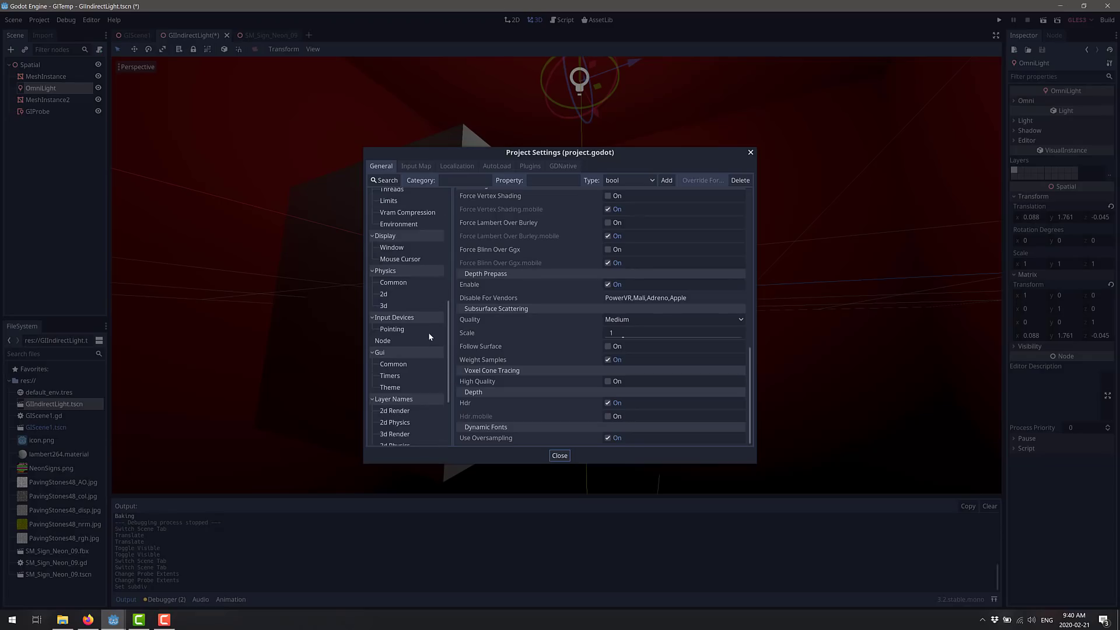
pyautogui.scroll(-3, 429, 337)
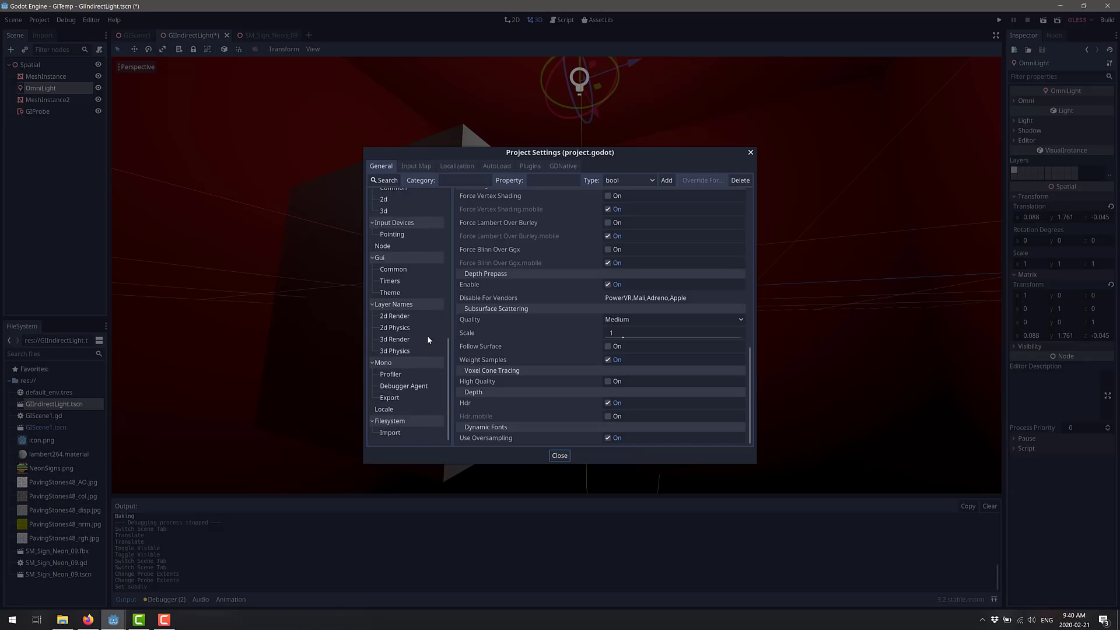
pyautogui.scroll(5, 427, 340)
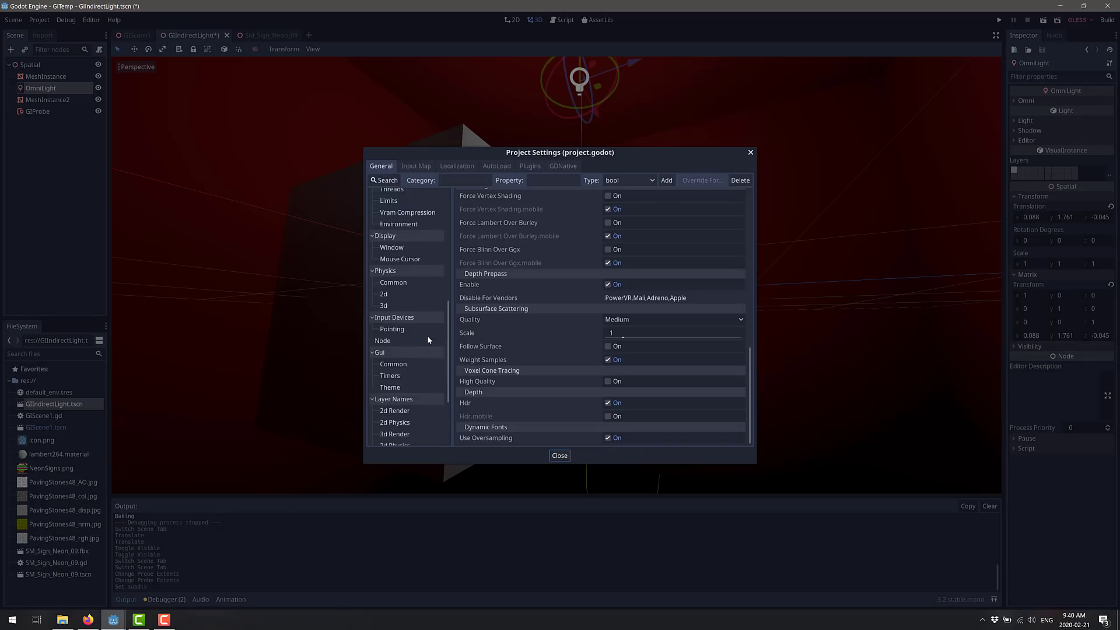
pyautogui.scroll(3, 427, 337)
pyautogui.click(387, 293)
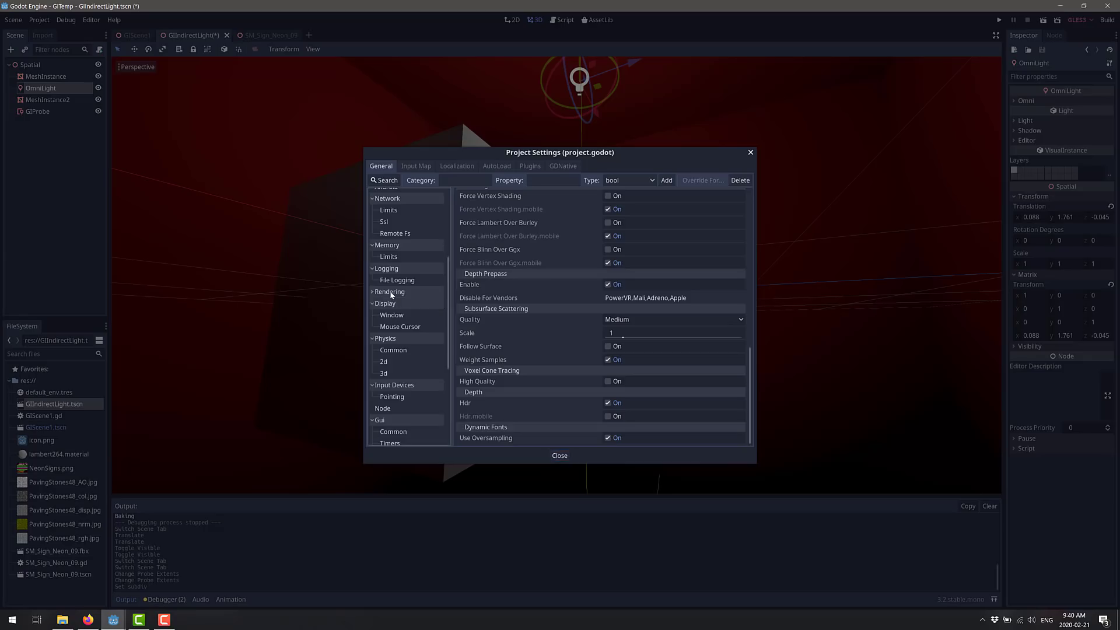
pyautogui.click(388, 293)
pyautogui.click(395, 304)
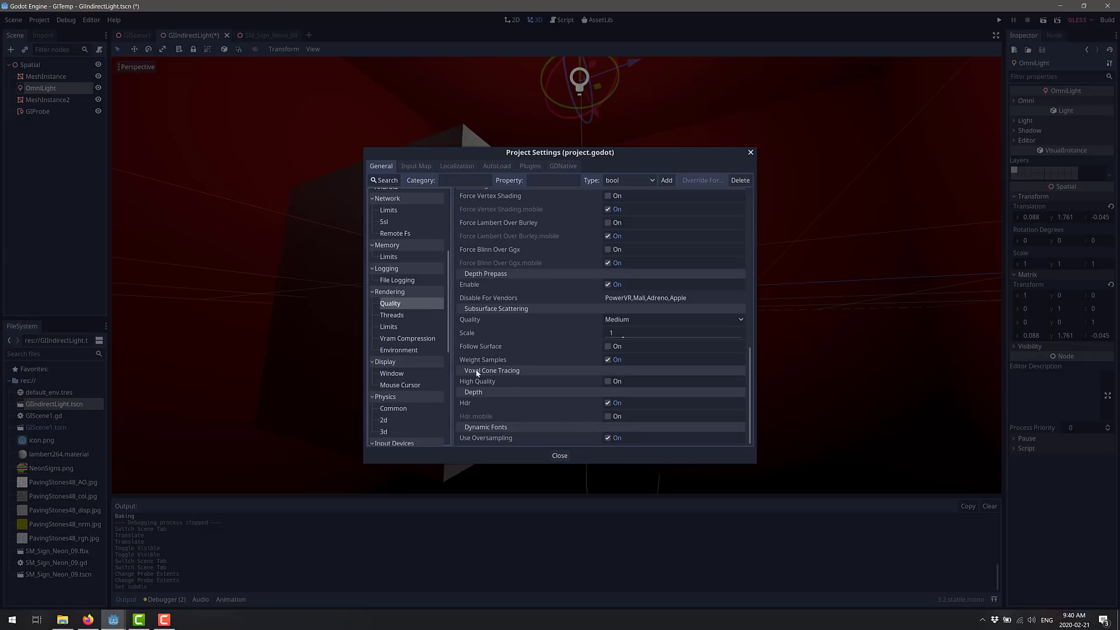
pyautogui.click(608, 382)
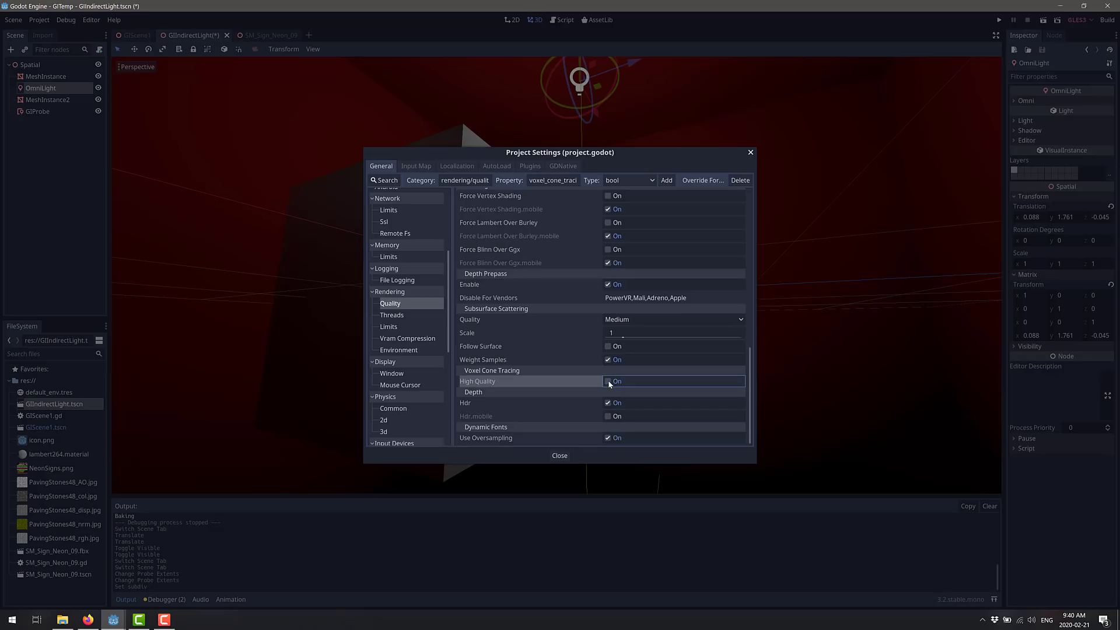
pyautogui.click(608, 382)
# - Compare the box's lighting with High Quality voxel cone tracing off and on, leave it on, and close the project settings
pyautogui.moveTo(608, 155); pyautogui.dragTo(865, 96)
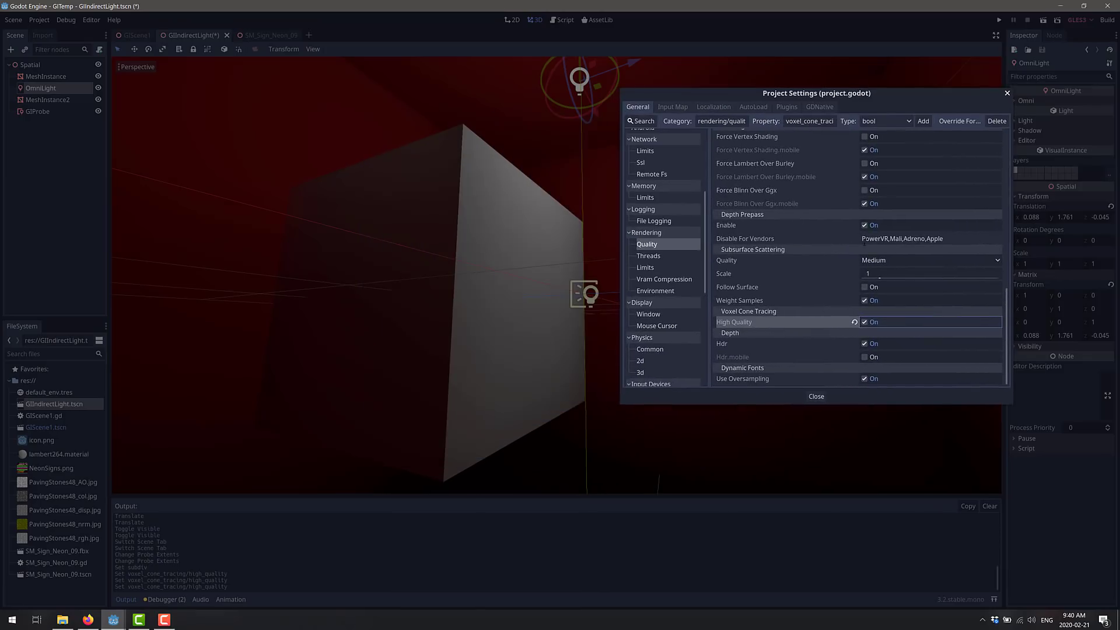
pyautogui.click(866, 324)
pyautogui.click(866, 324)
pyautogui.click(866, 325)
pyautogui.click(866, 325)
pyautogui.click(866, 324)
pyautogui.click(866, 325)
pyautogui.click(1009, 94)
pyautogui.moveTo(715, 246); pyautogui.dragTo(557, 276, button='right')
pyautogui.press('e')
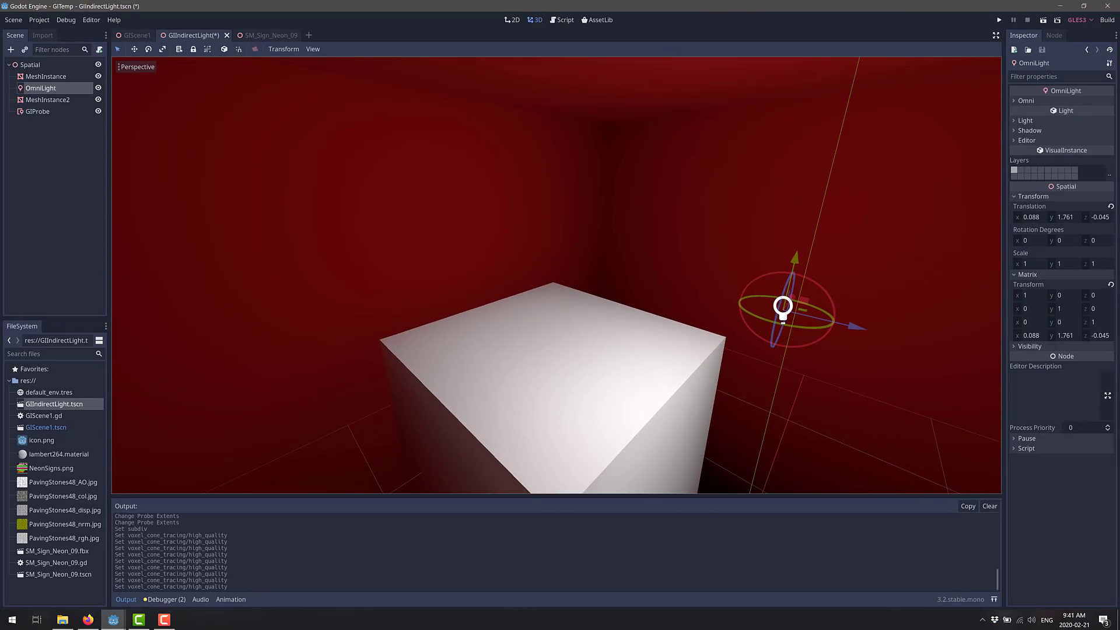